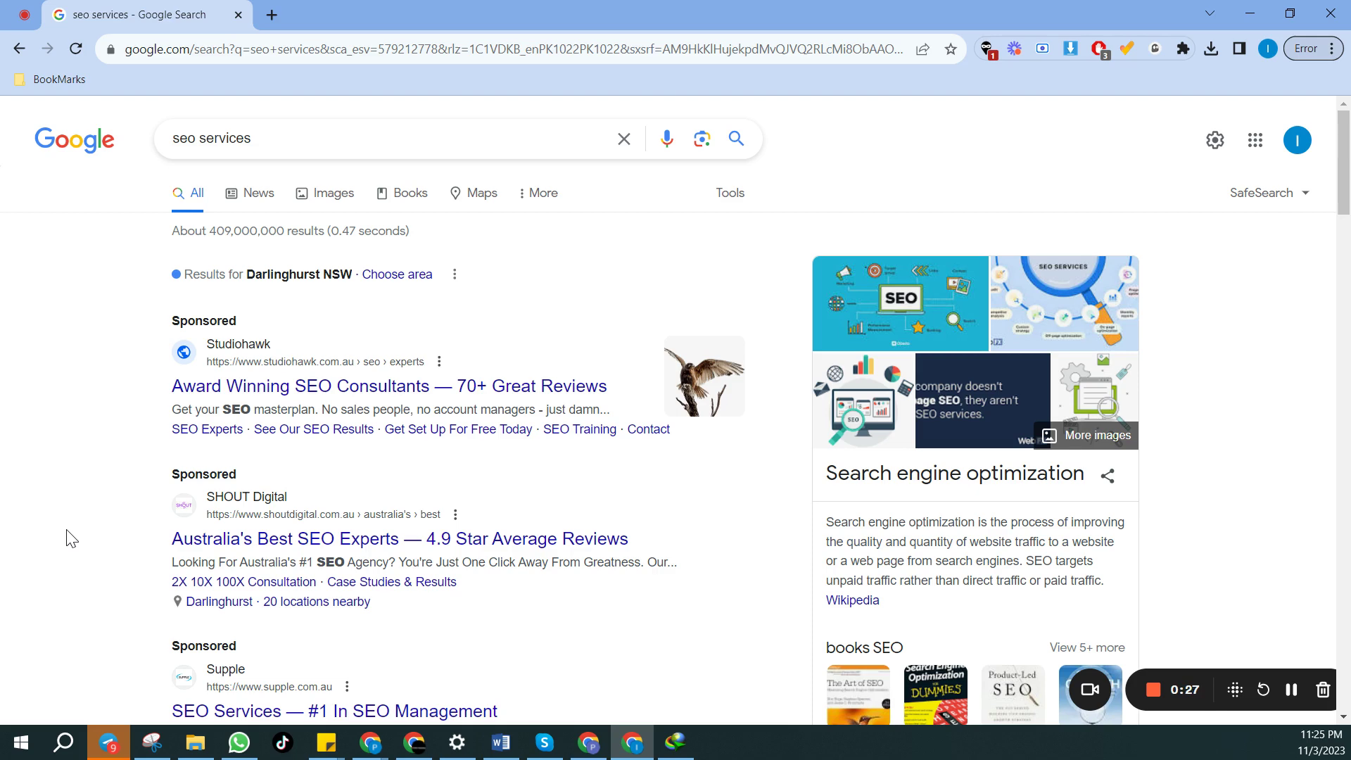
Step: Rerun the 'seo services' search and check that its reported location is Darlinghurst NSW
left_click(735, 140)
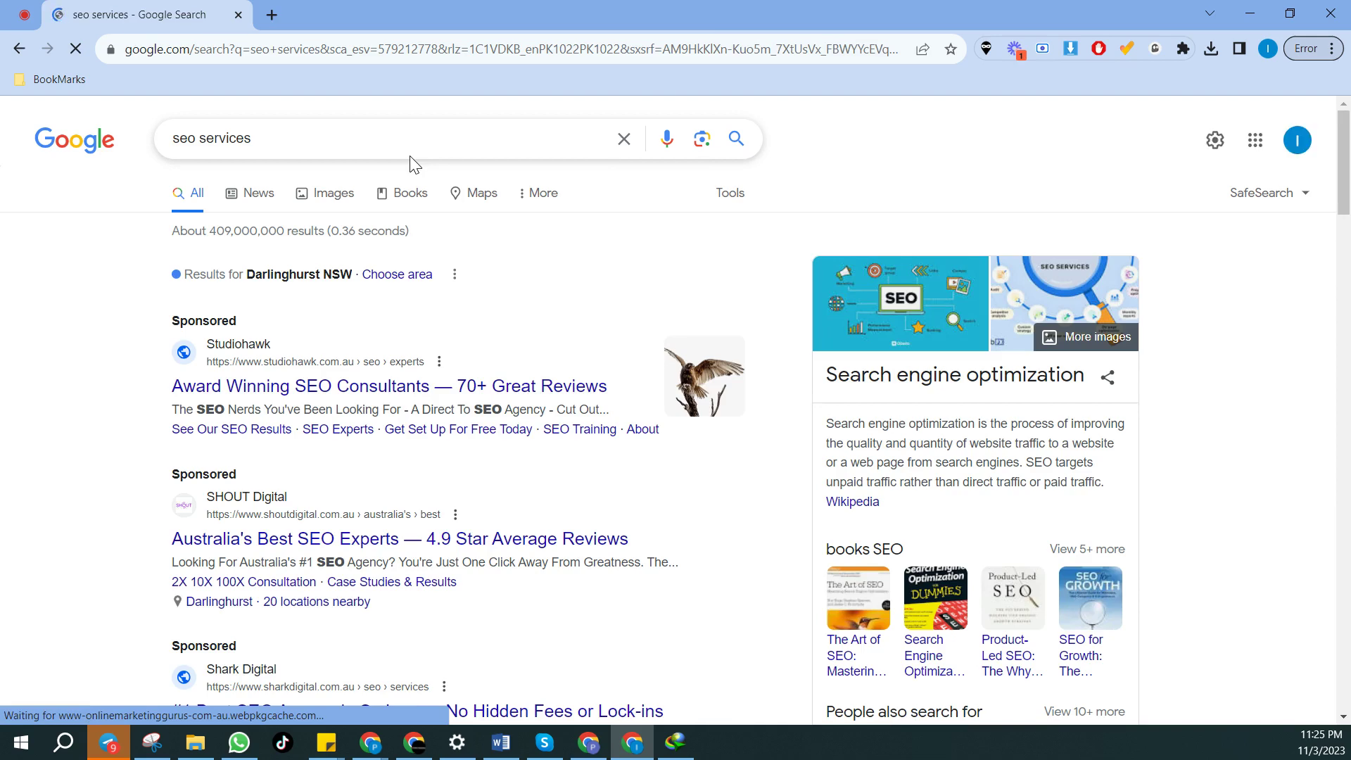
left_click_drag(247, 274, 355, 275)
left_click(331, 268)
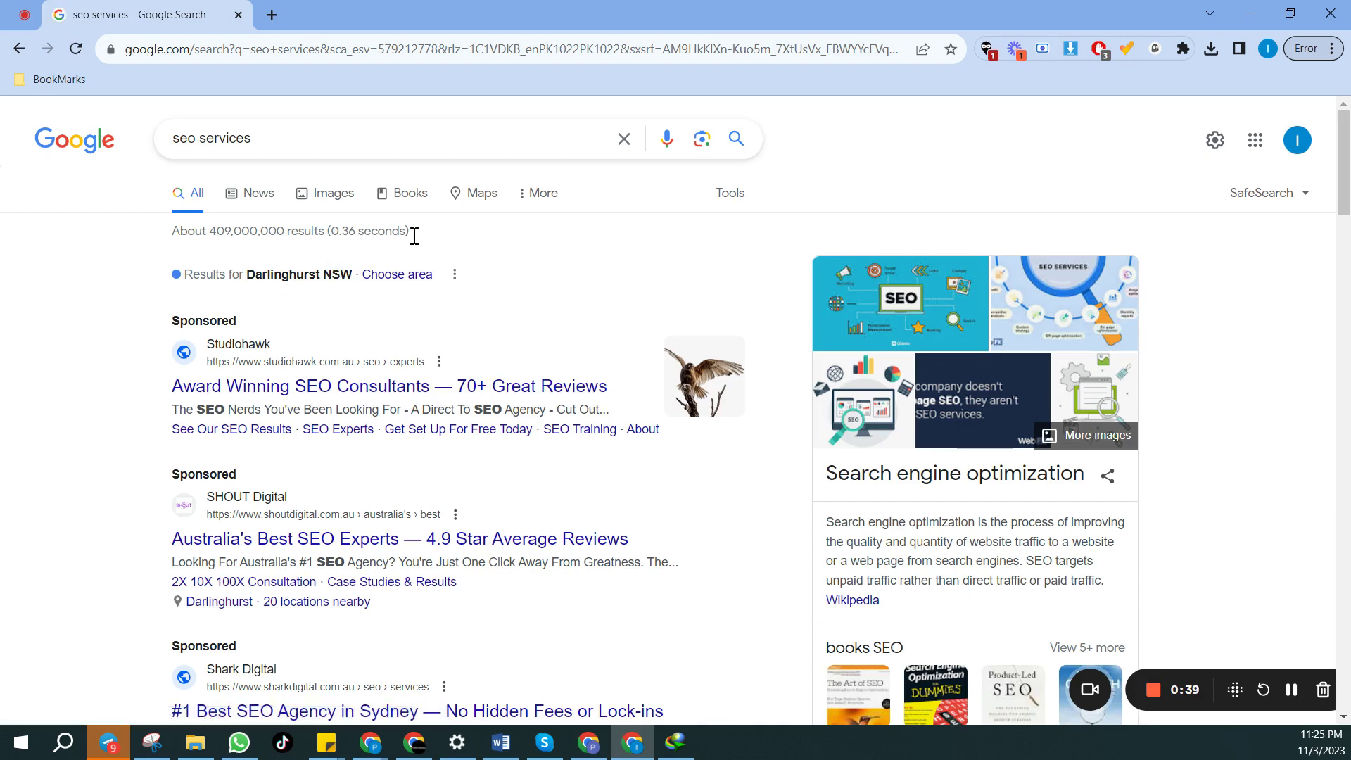
Step: Open Location Guard's Options page and keep Default level on 'Use fixed location'
right_click(986, 53)
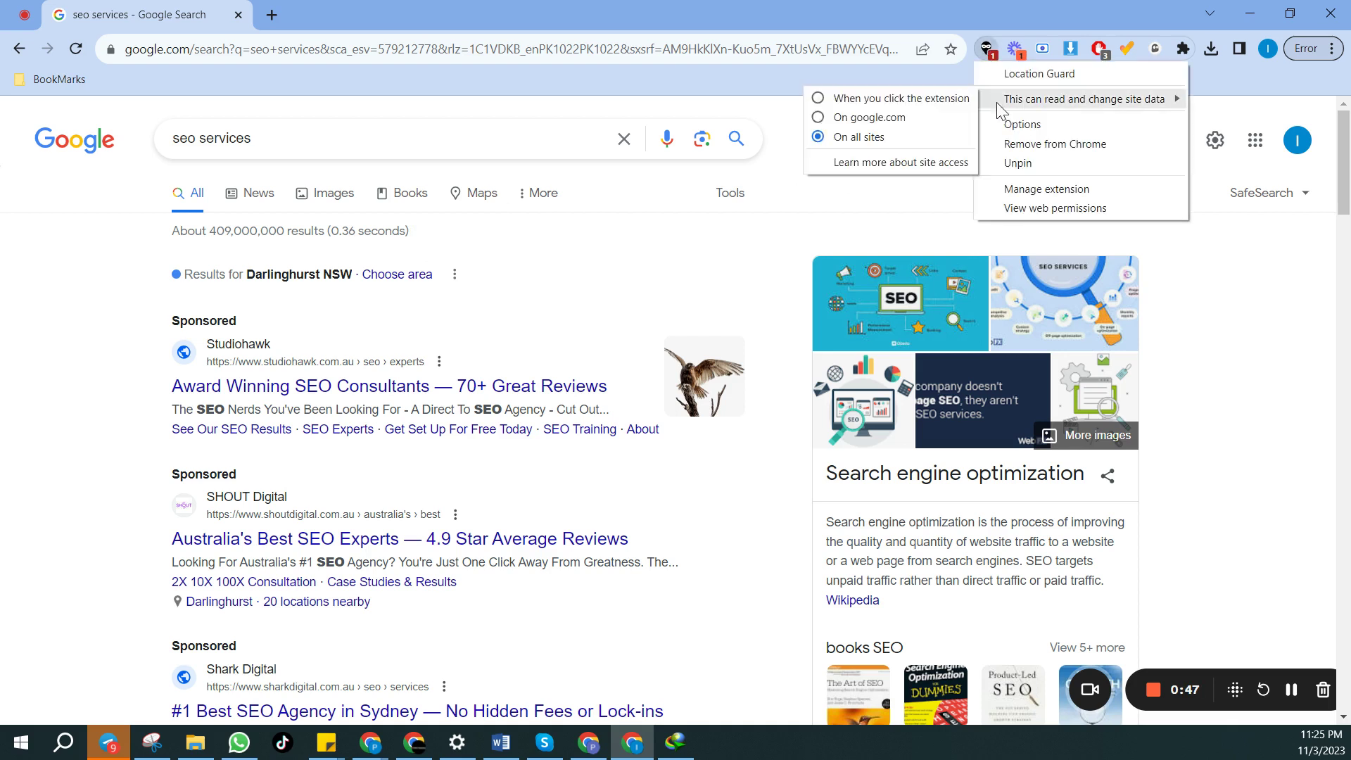
left_click(1006, 125)
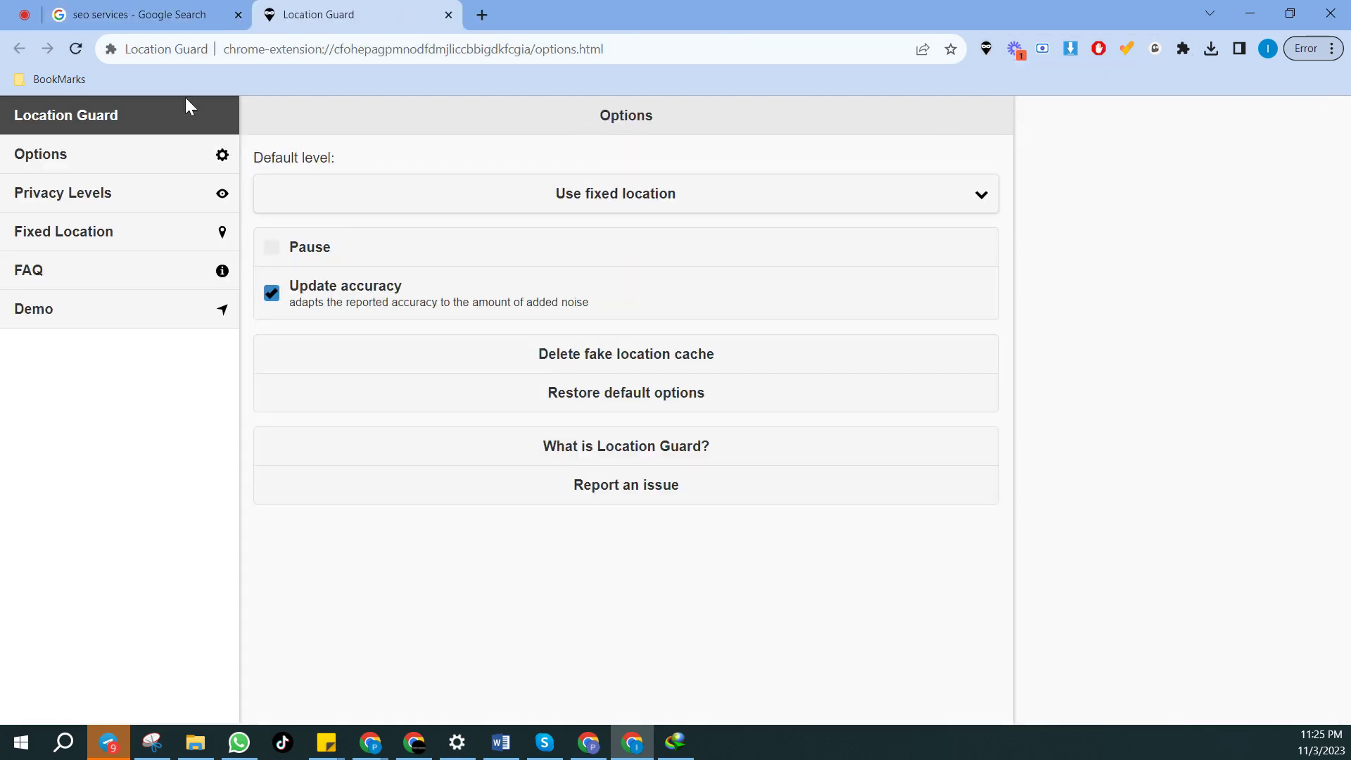
left_click_drag(40, 106, 66, 115)
left_click_drag(265, 50, 334, 54)
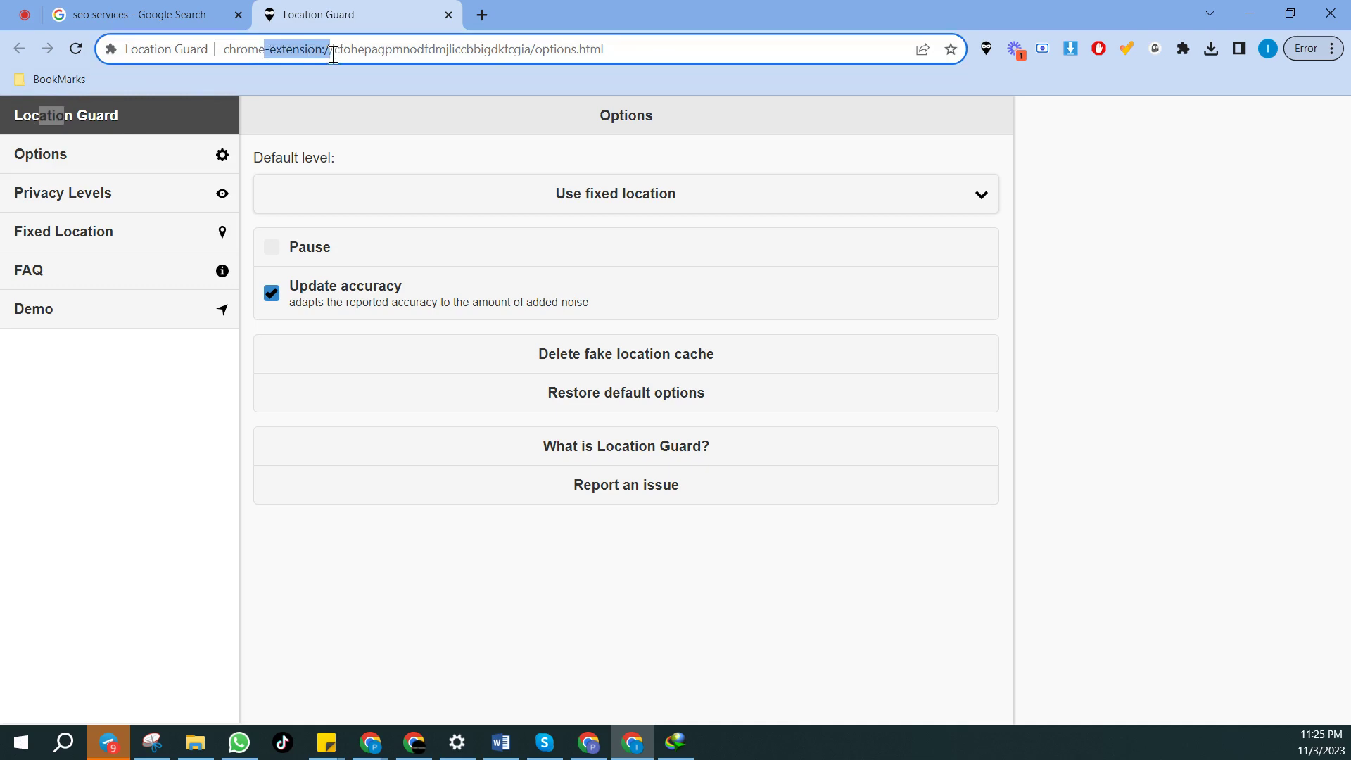
left_click(142, 361)
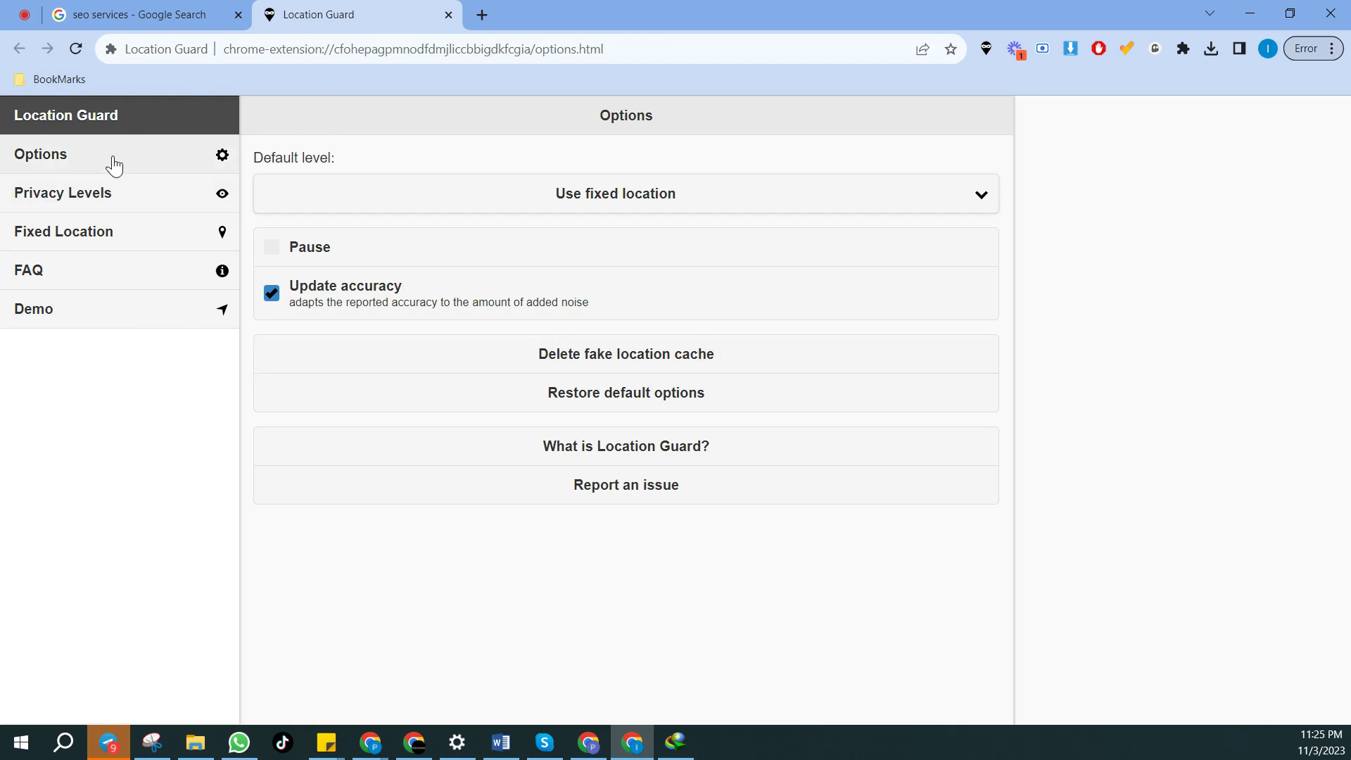
left_click(389, 191)
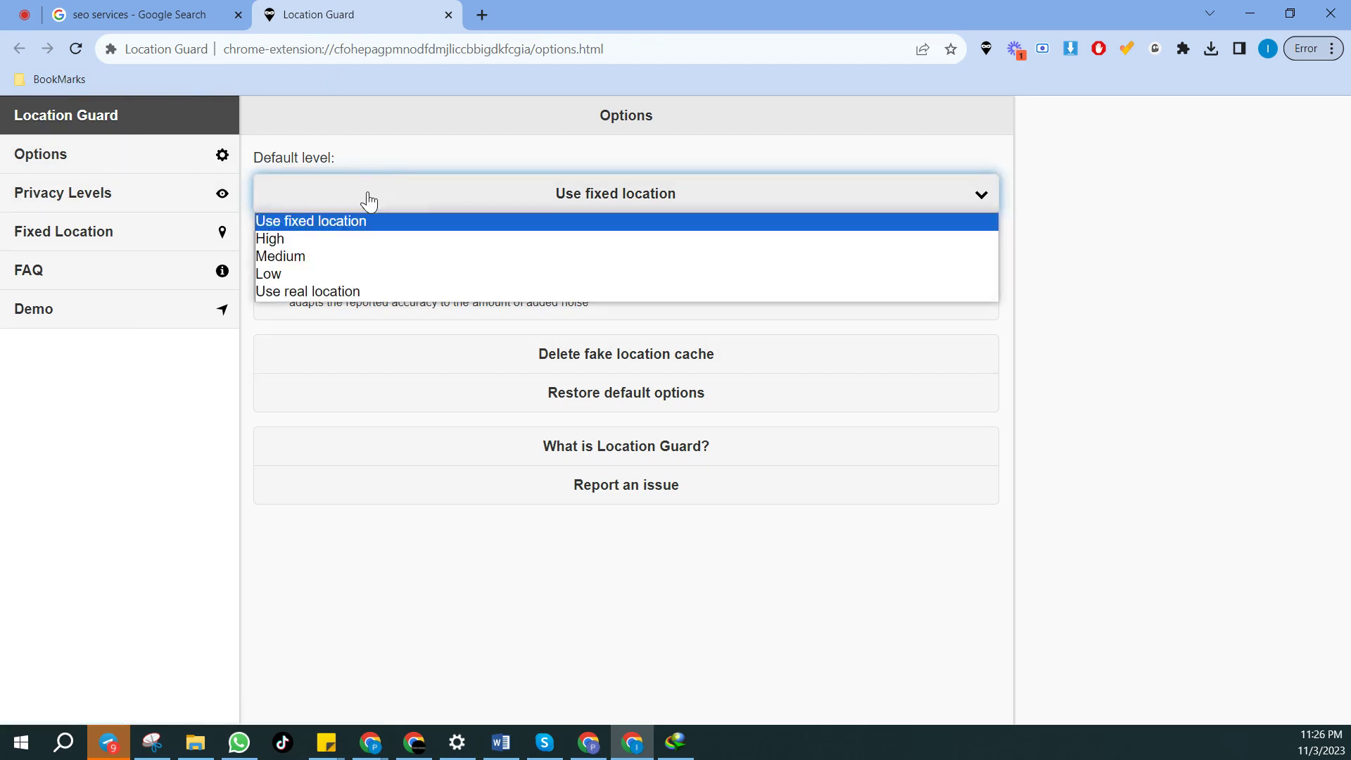
left_click(314, 225)
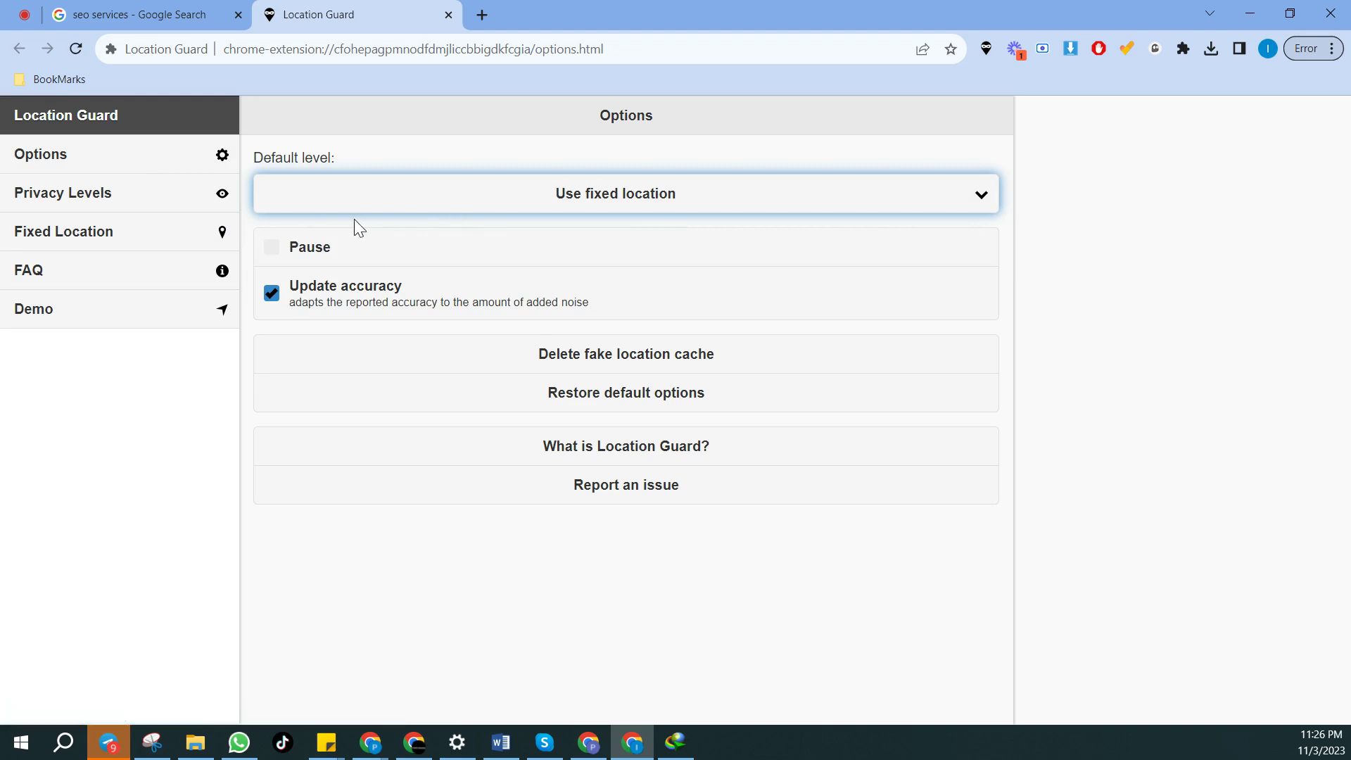
Step: On the Fixed Location map, search for 10016 and select '10016, New York, NY, USA'
left_click(38, 233)
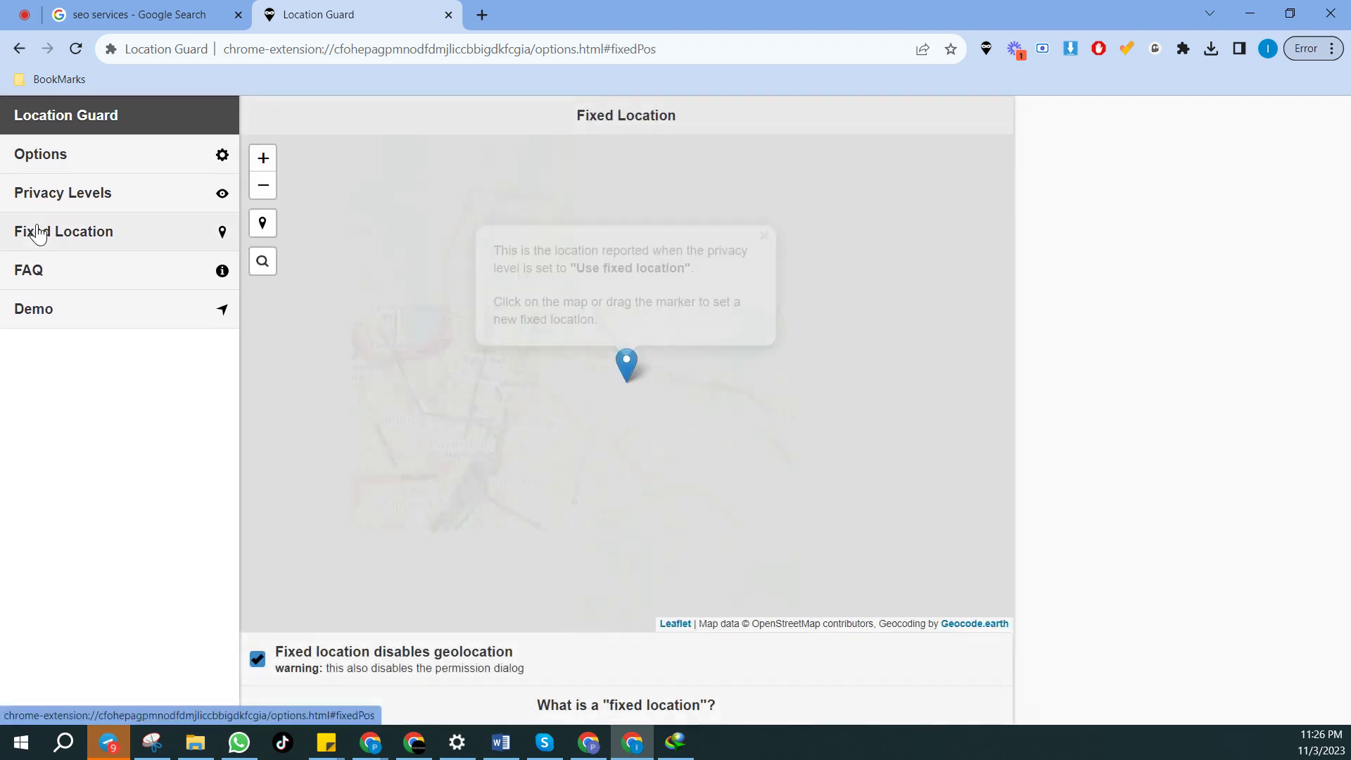
left_click(261, 266)
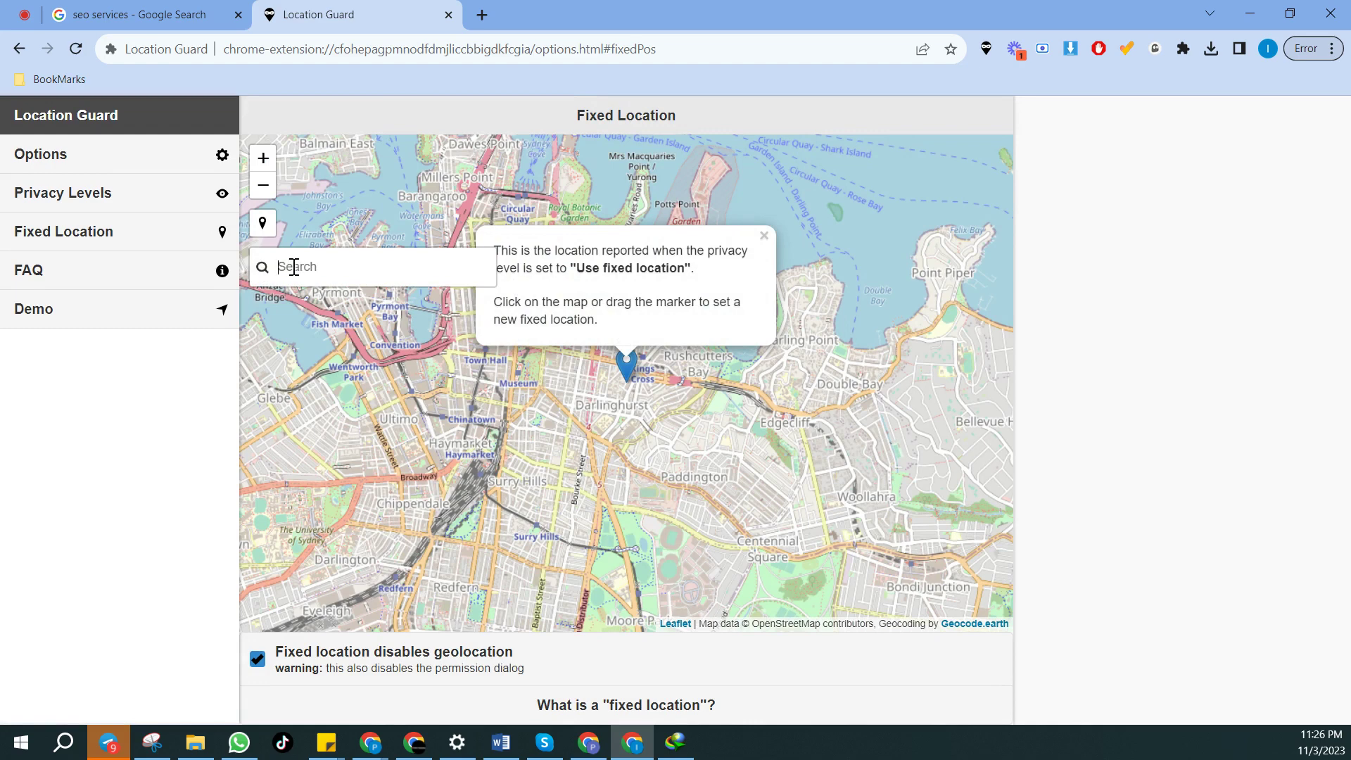
type("10016")
key("Return")
left_click(308, 312)
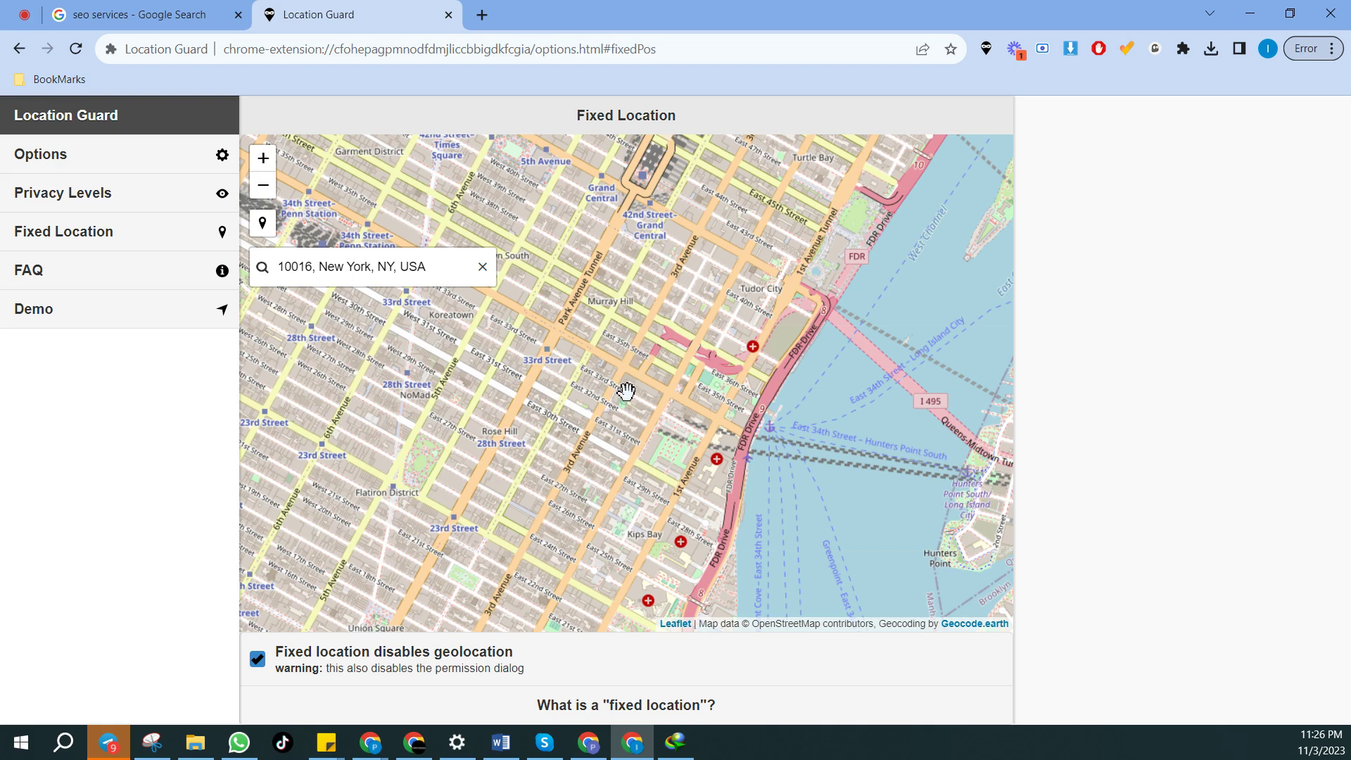
Step: Pin the fixed-location marker in Midtown South, Manhattan
left_click_drag(626, 391, 693, 426)
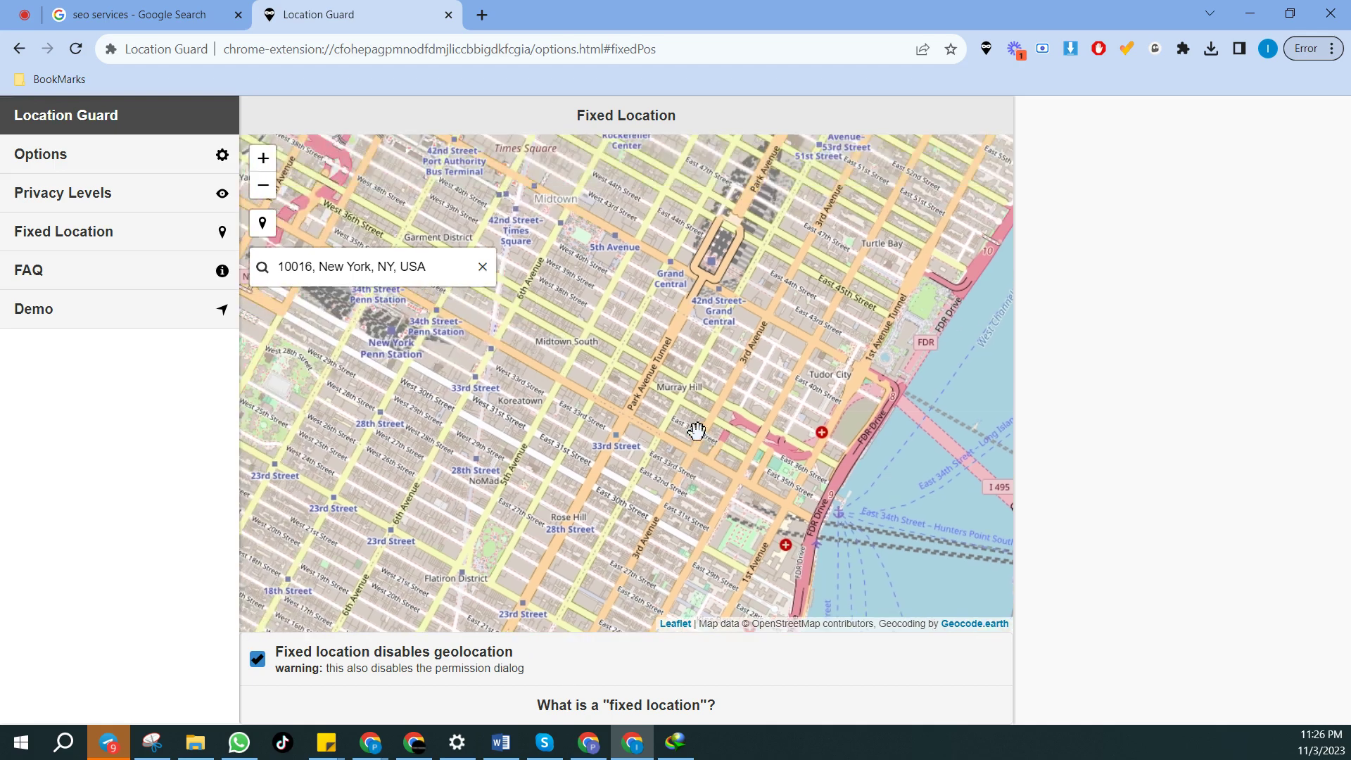
left_click(568, 332)
left_click_drag(565, 324, 569, 329)
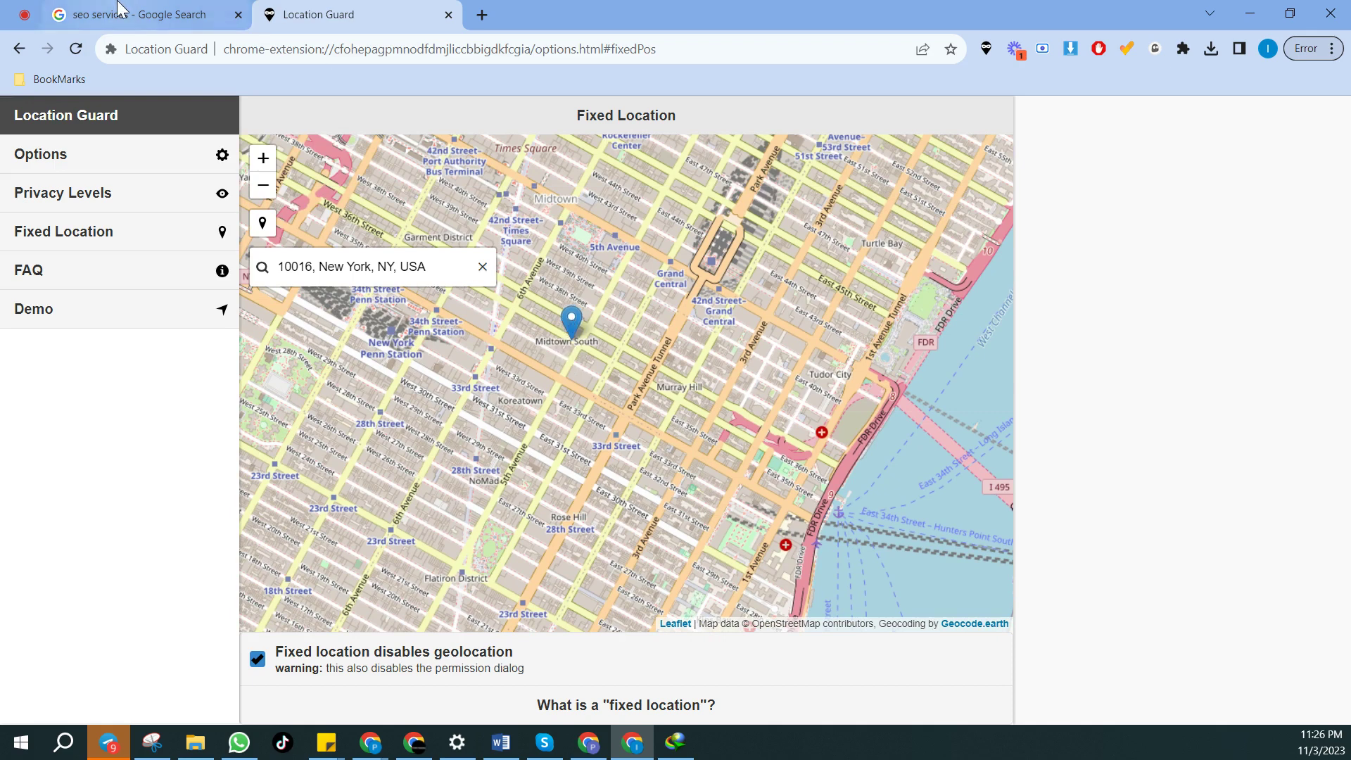
Step: Run a site: search for the page, then come back to the 'seo services' results tab
left_click(118, 13)
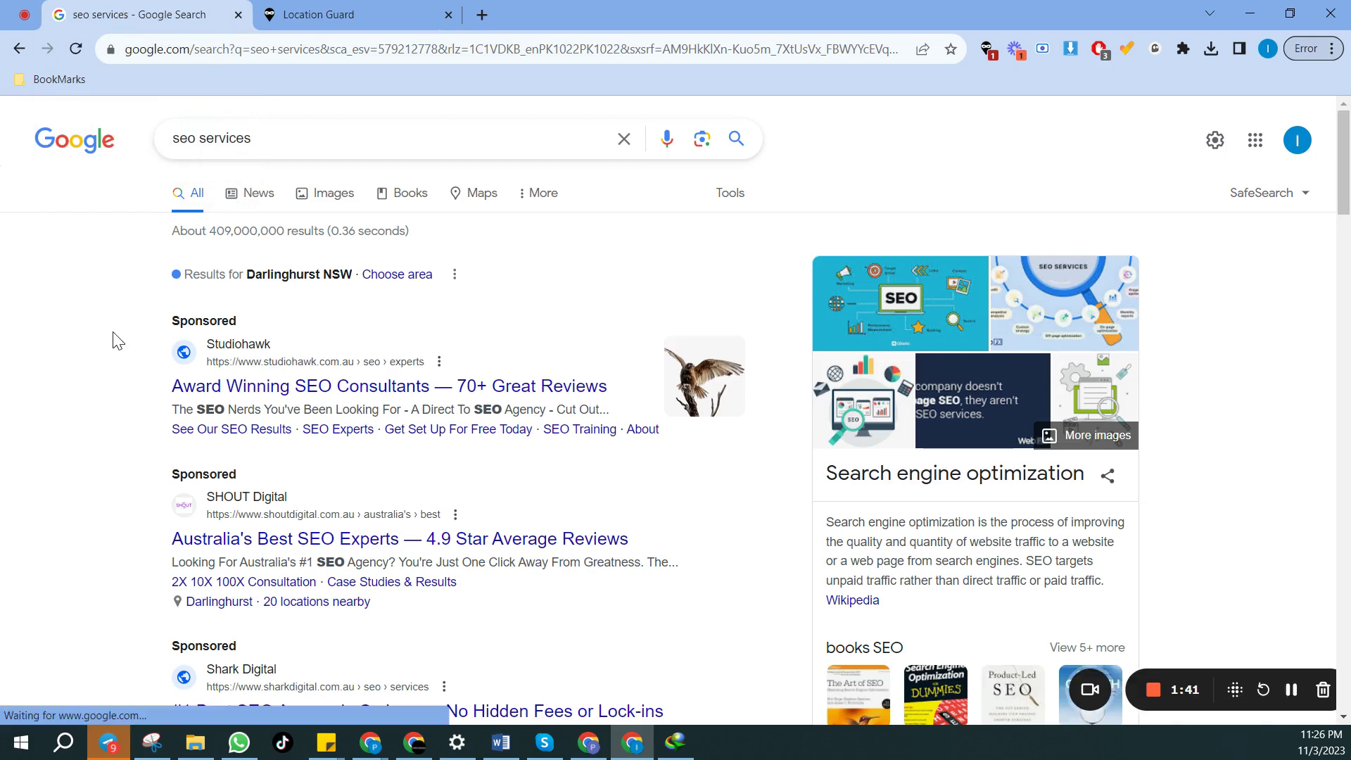
scroll(119, 346, "down", 3)
scroll(118, 346, "down", 3)
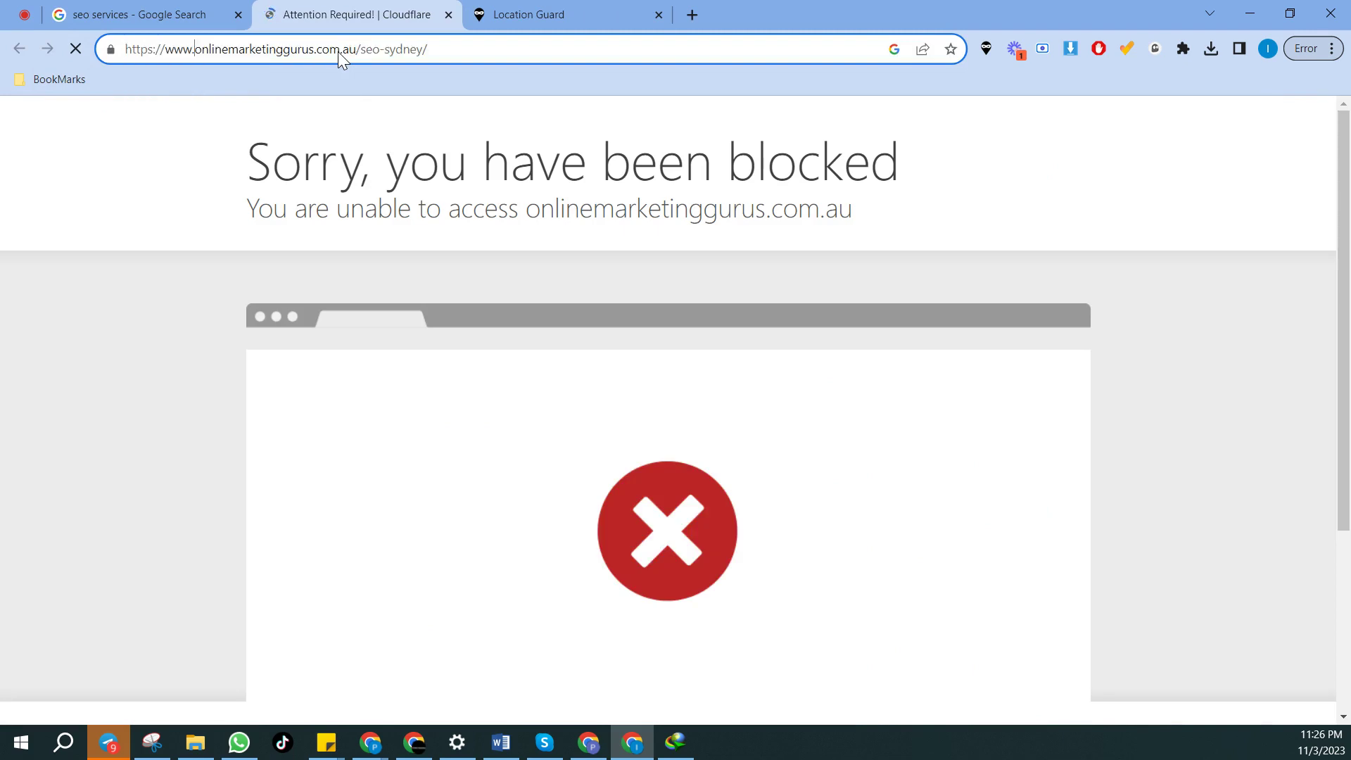
key("Home")
type("site:")
key("Return")
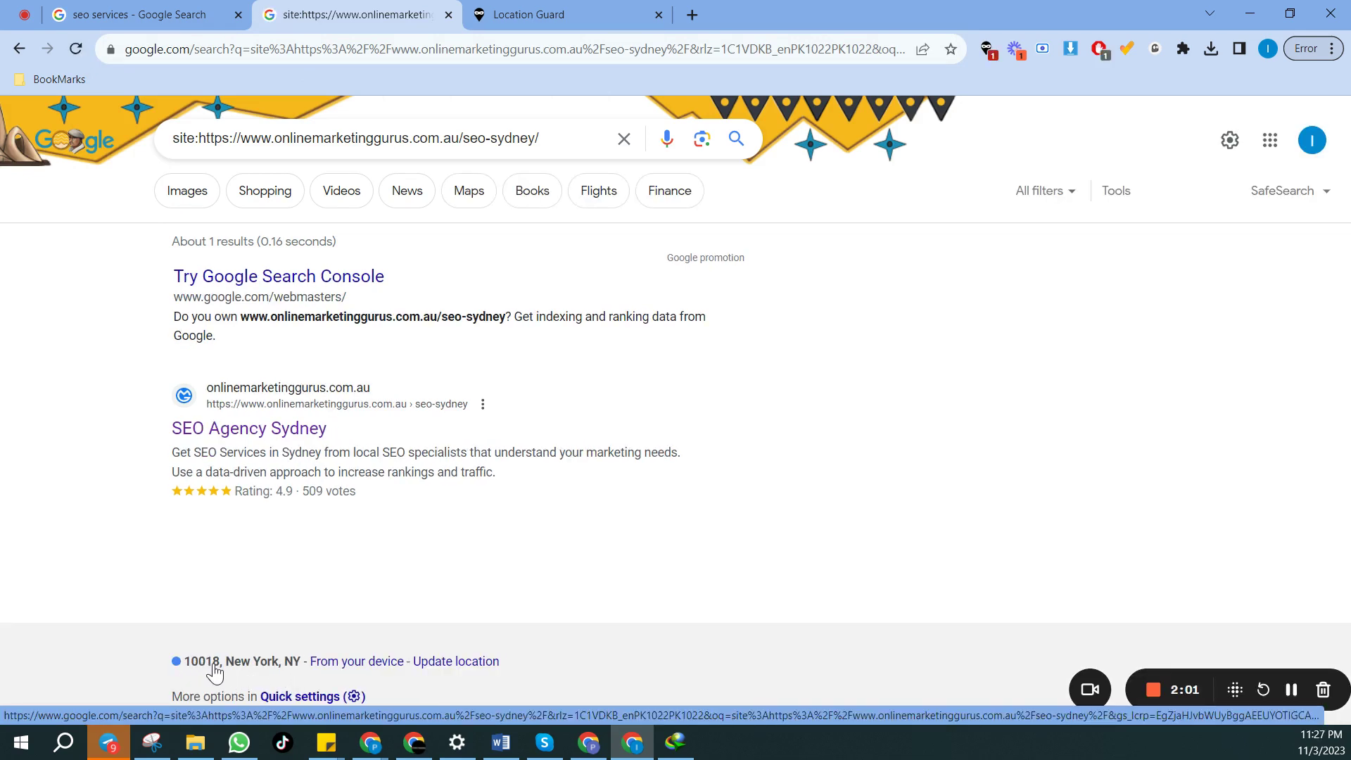
left_click(597, 17)
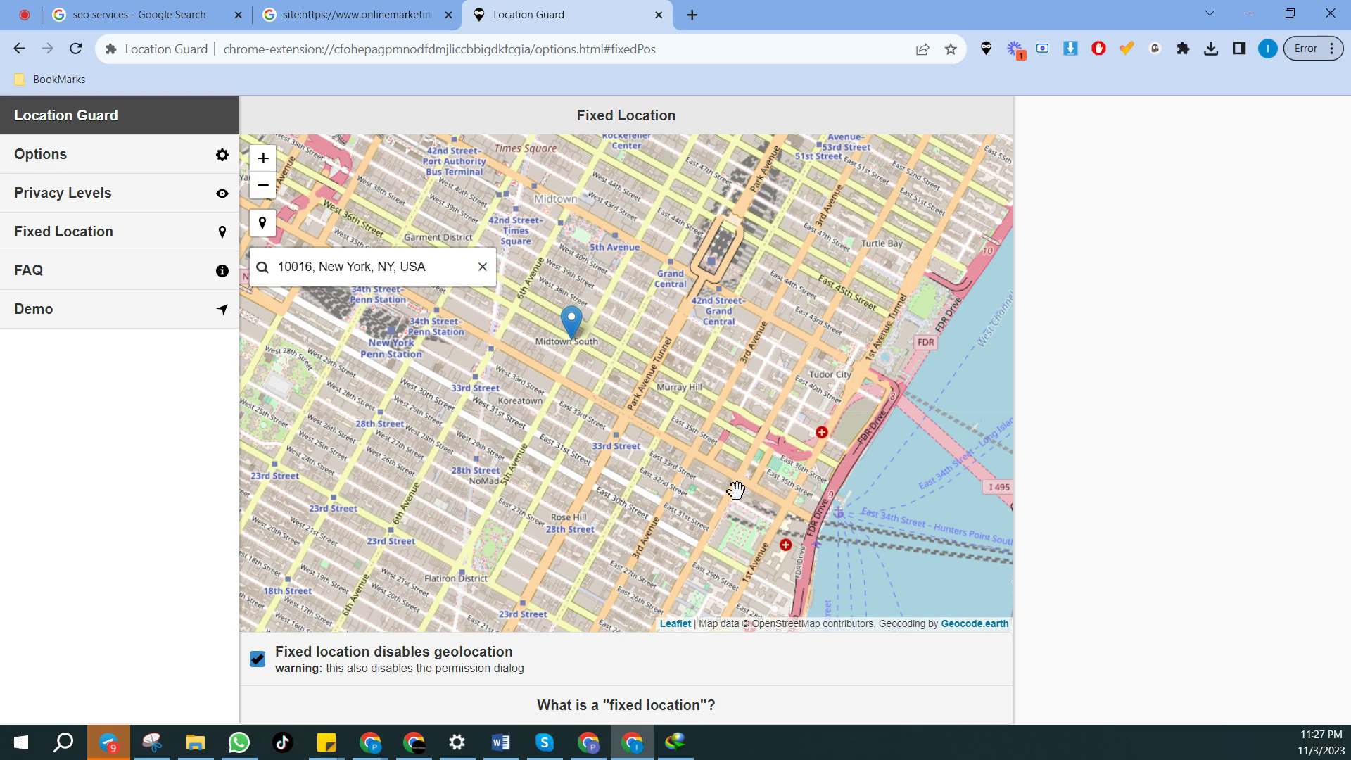
left_click(113, 11)
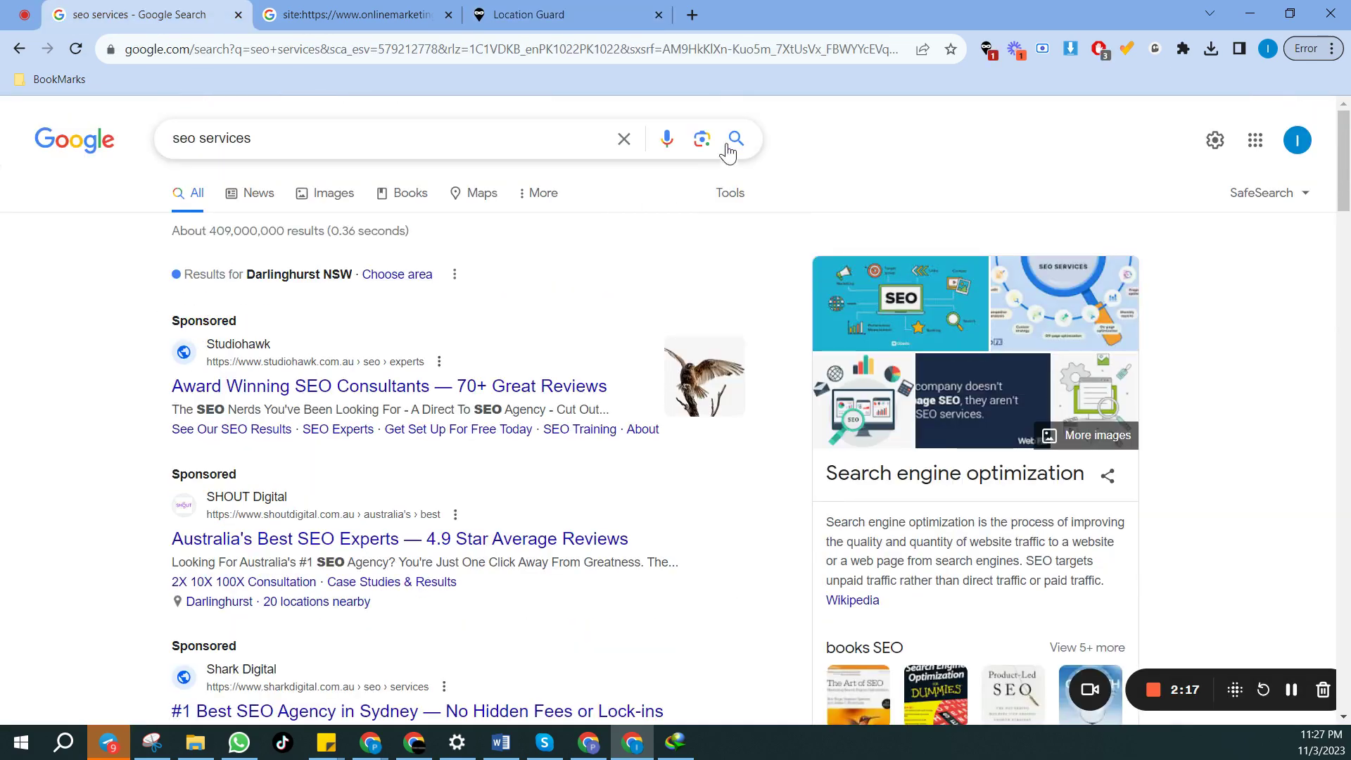
Step: Reload the 'seo services' results and confirm the location now reads New York, NY 10018
left_click(732, 146)
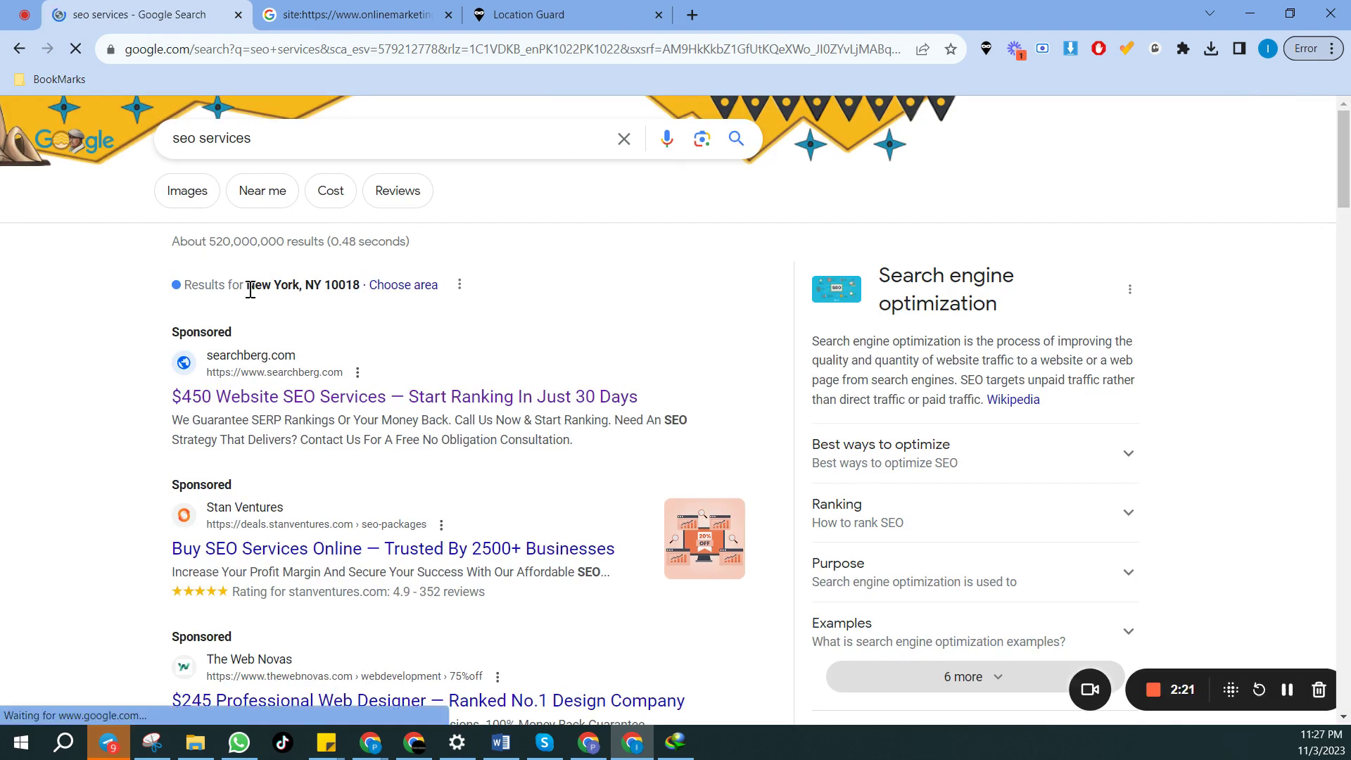
left_click_drag(250, 289, 325, 282)
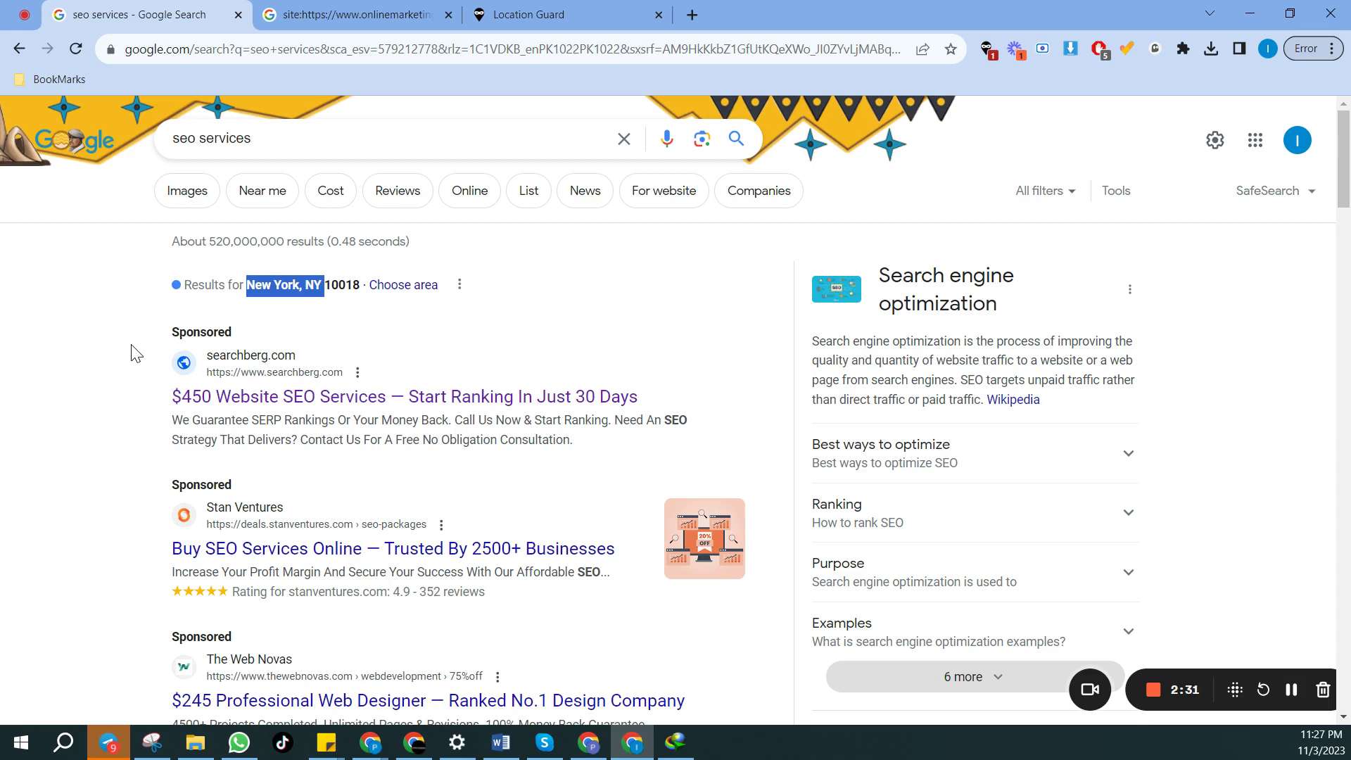
scroll(131, 353, "down", 2)
scroll(131, 353, "up", 2)
left_click(517, 10)
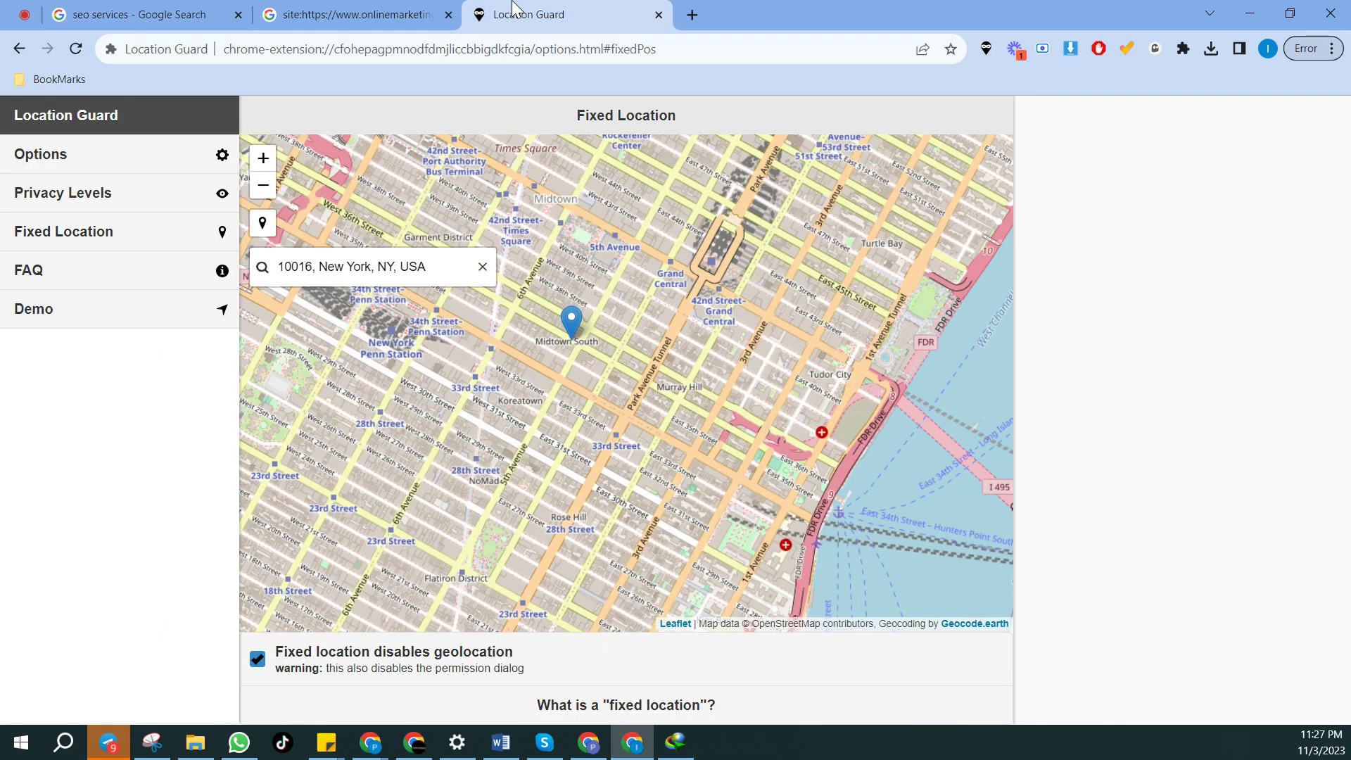
Step: Replace the New York fixed location with 'Newark, NJ, USA', pinned in central Newark
left_click(319, 267)
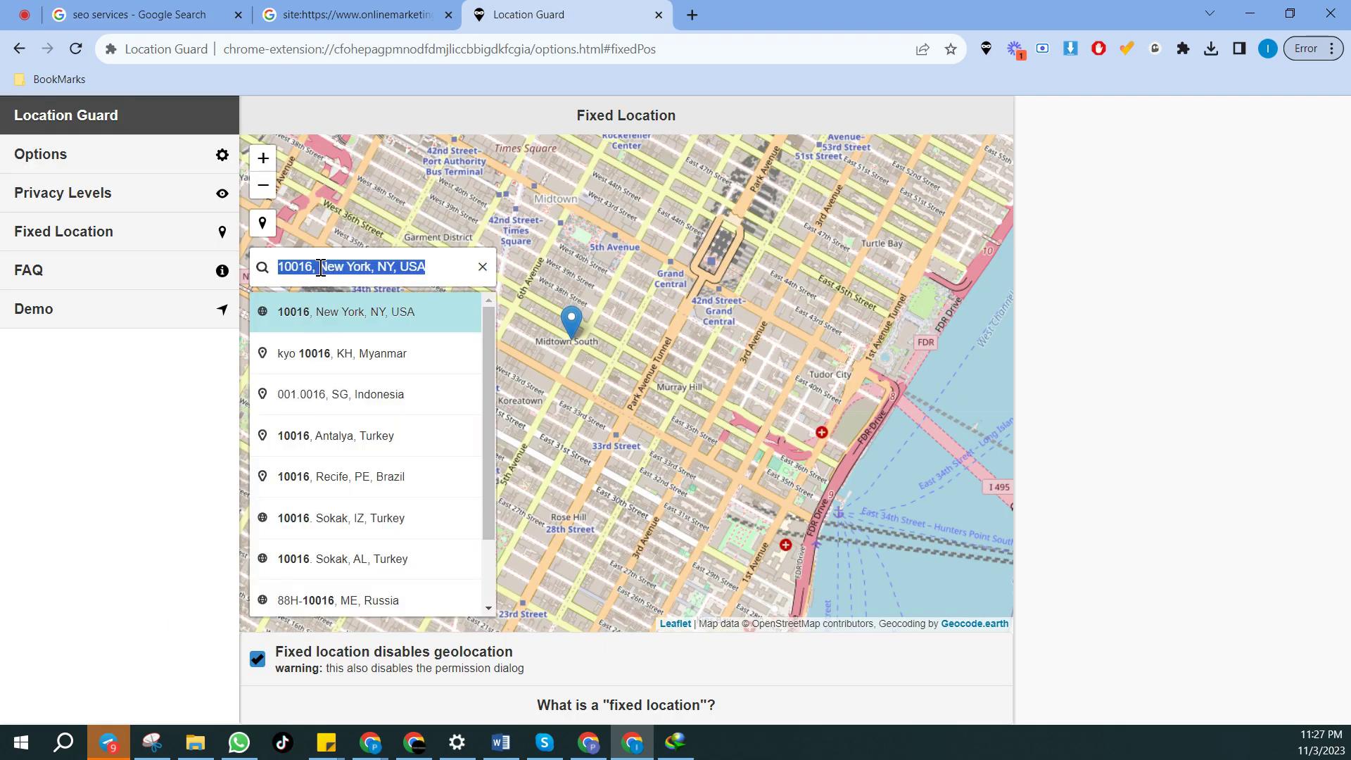
key("BackSpace")
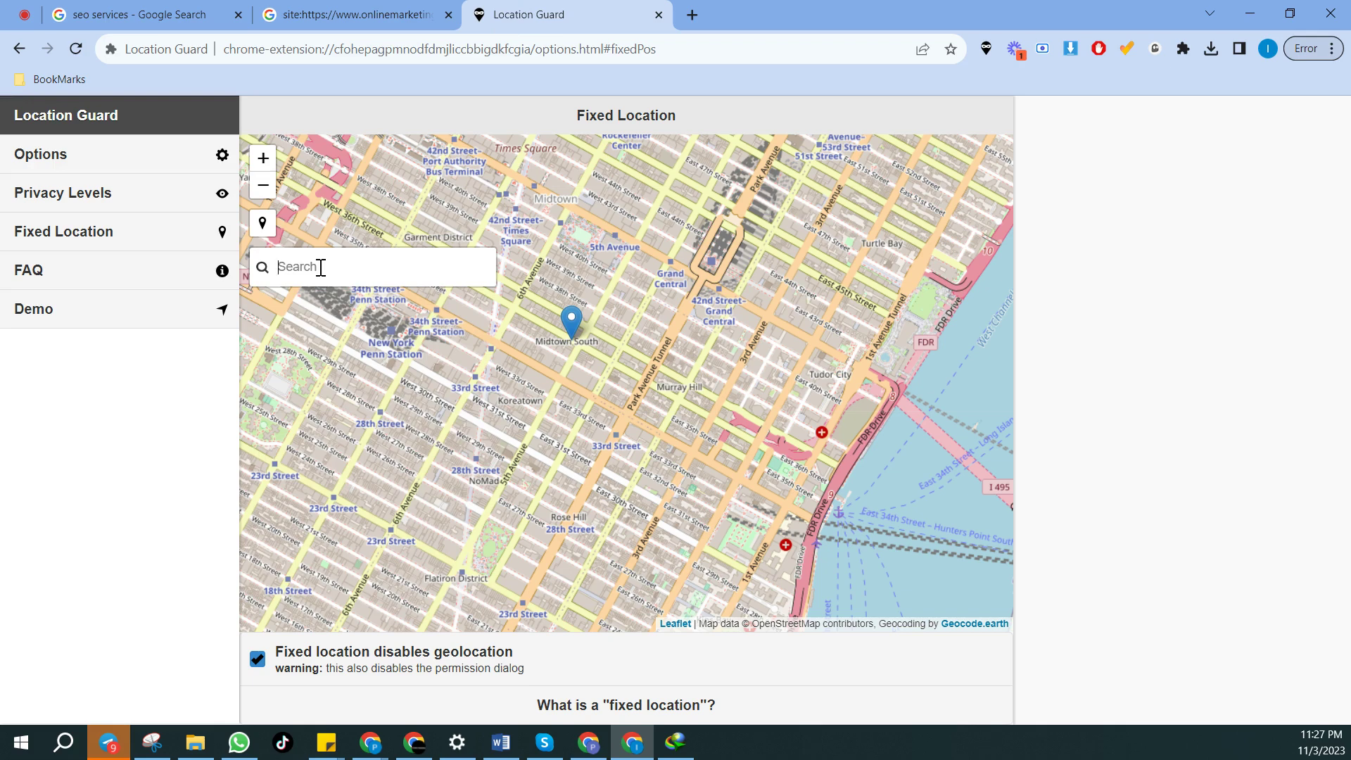
type("newark")
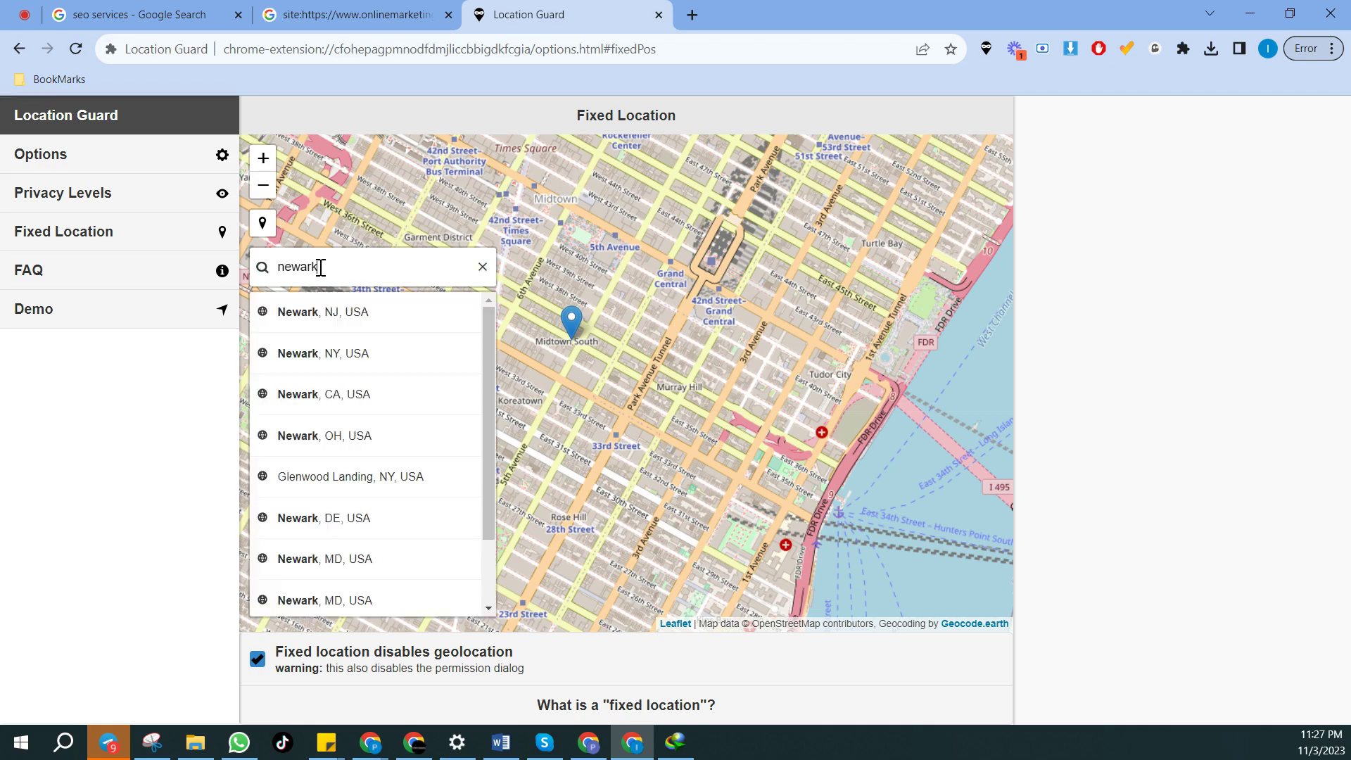
left_click(311, 312)
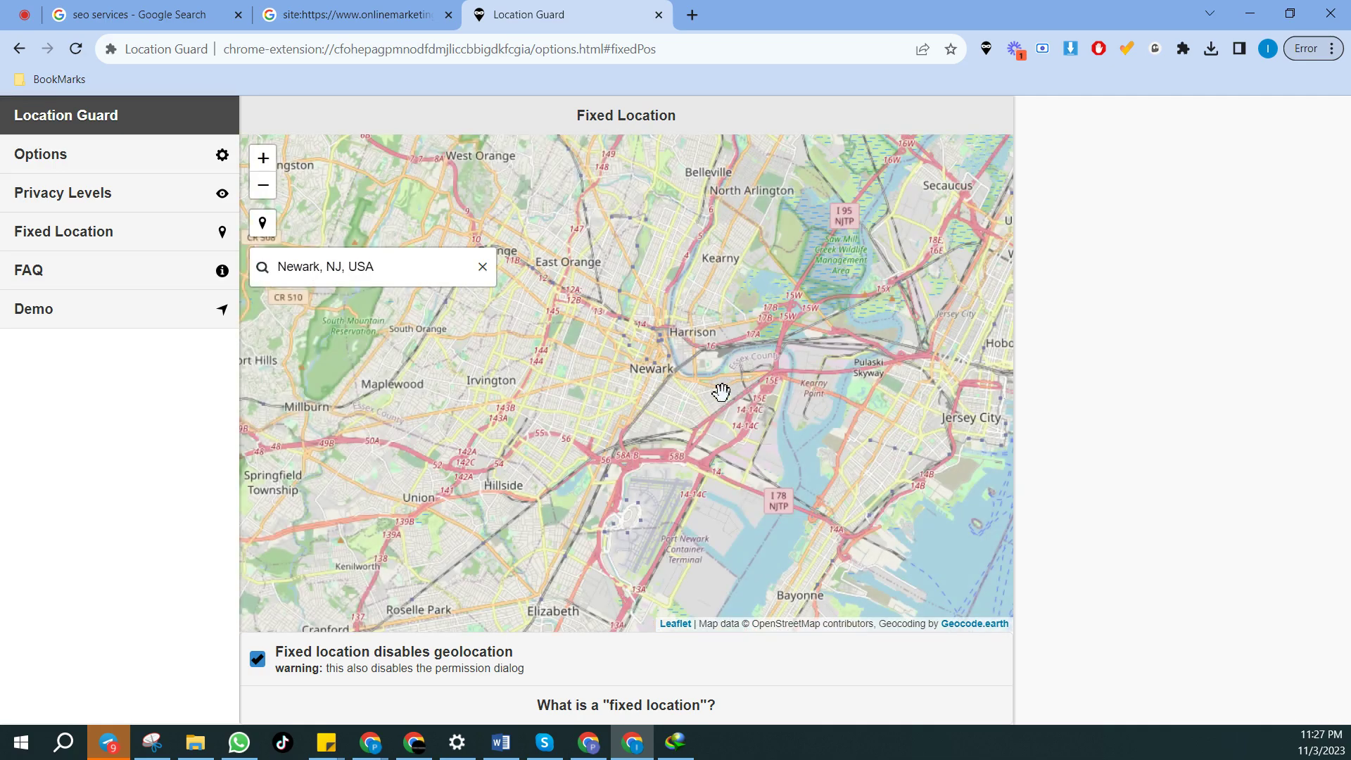
scroll(633, 371, "up", 1)
scroll(669, 372, "up", 1)
scroll(633, 358, "up", 1)
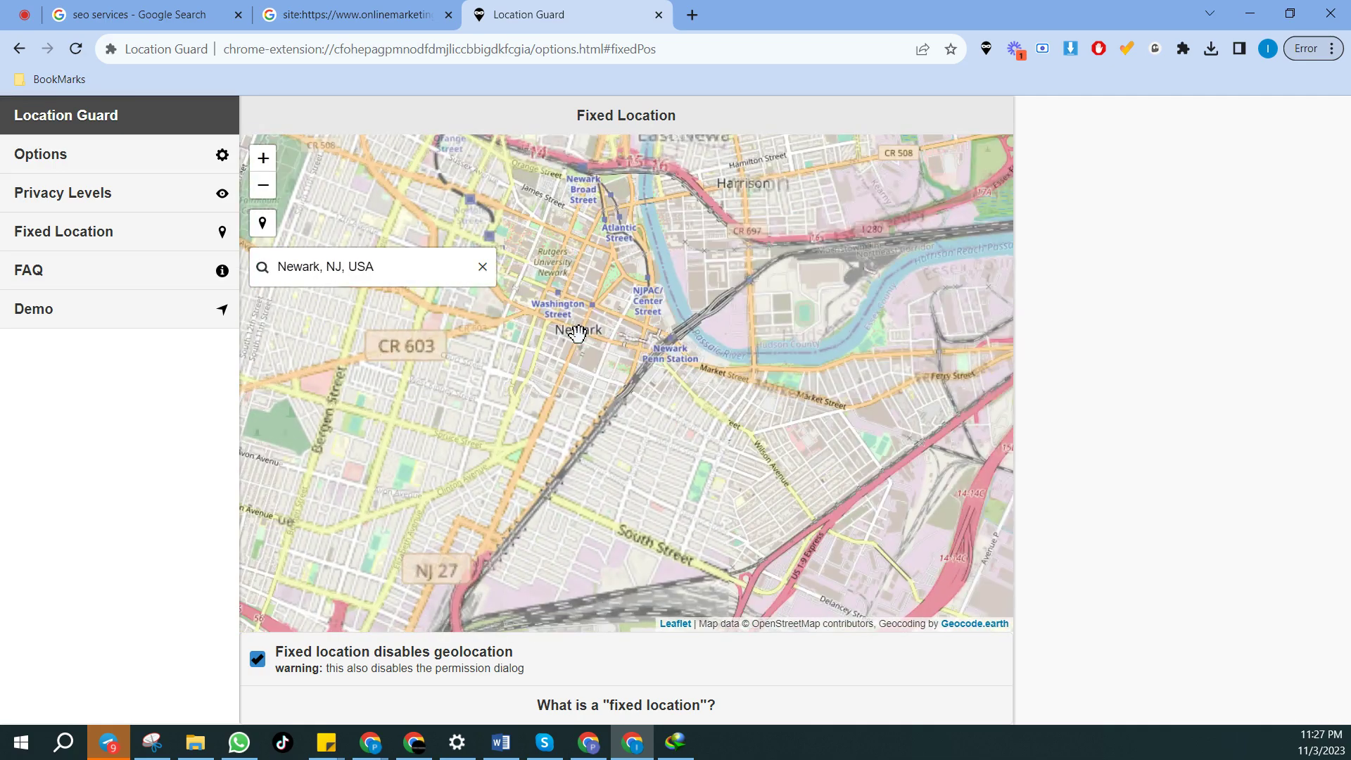
left_click(580, 329)
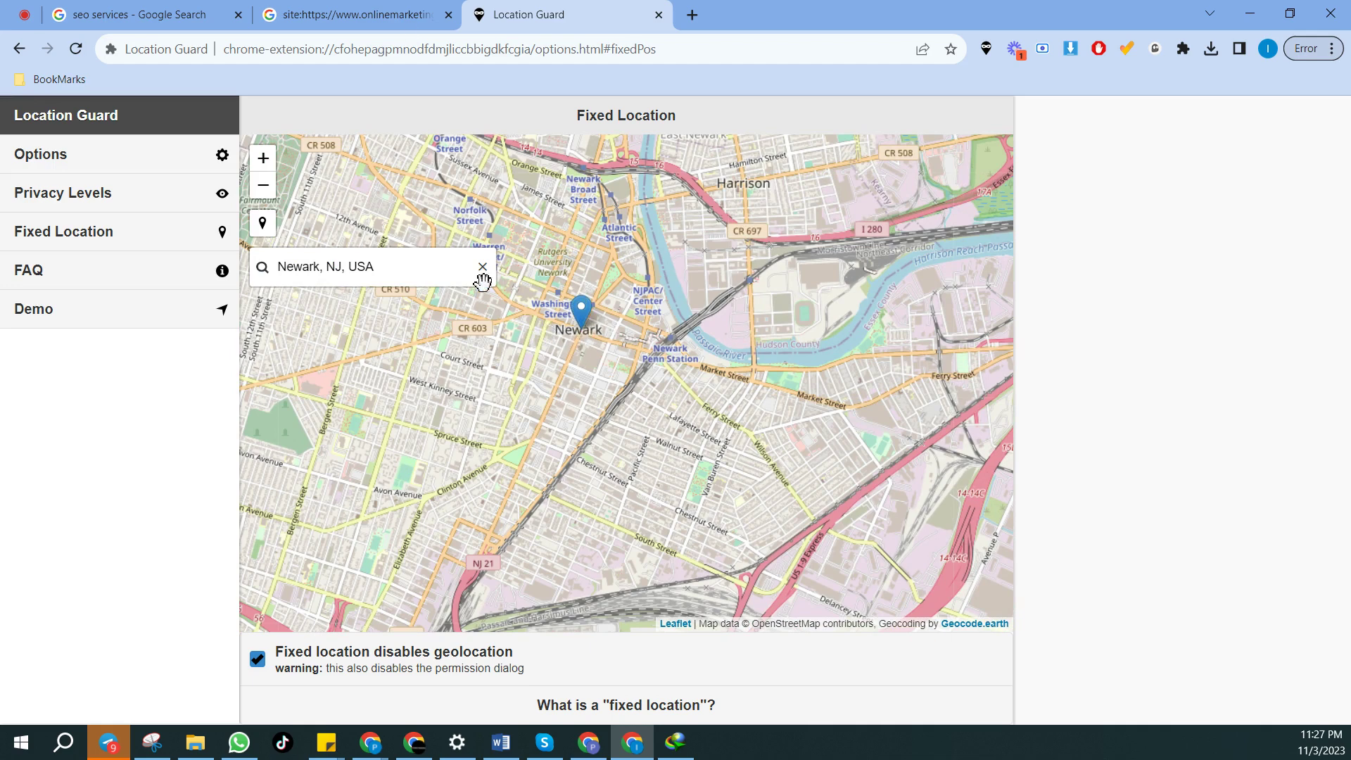
left_click(355, 13)
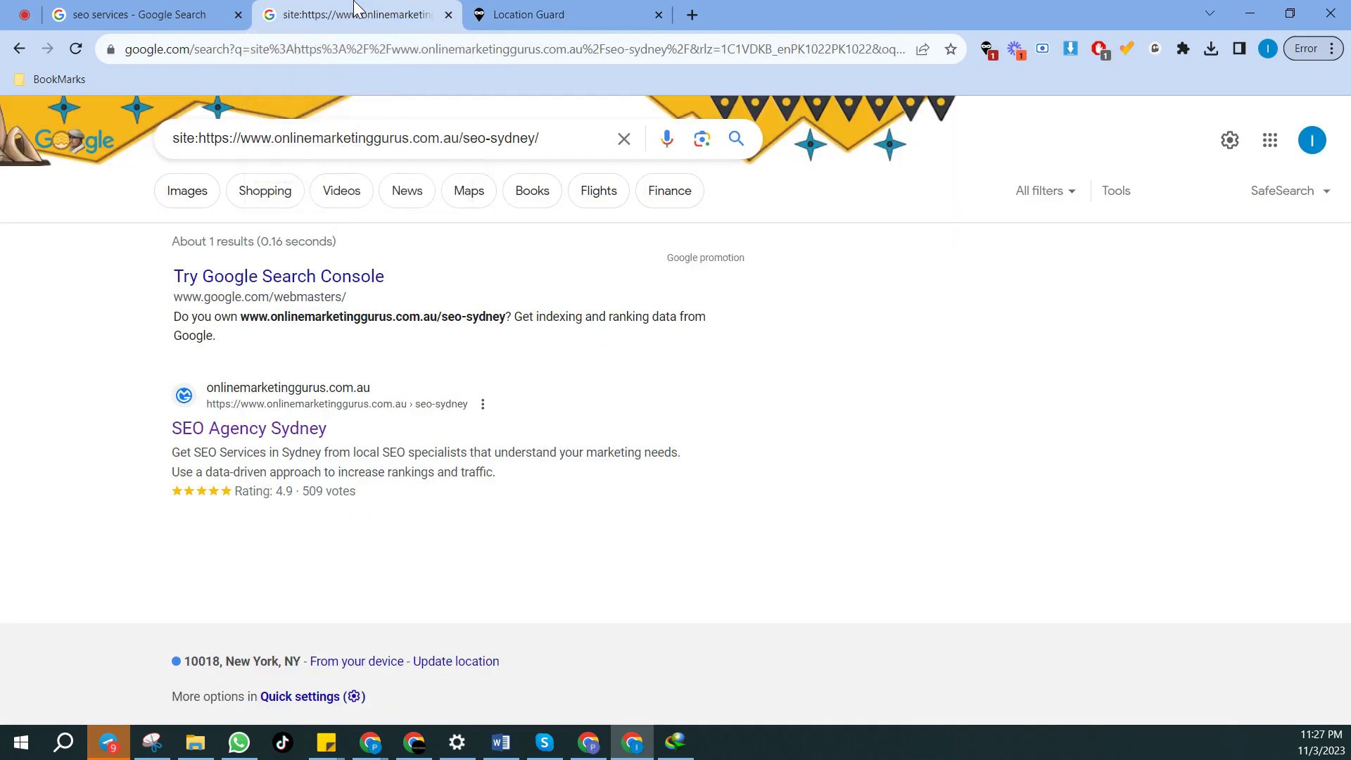
Step: Use the footer's 'Update location' and reload both Google tabs to show Central Business District, Newark
left_click(481, 663)
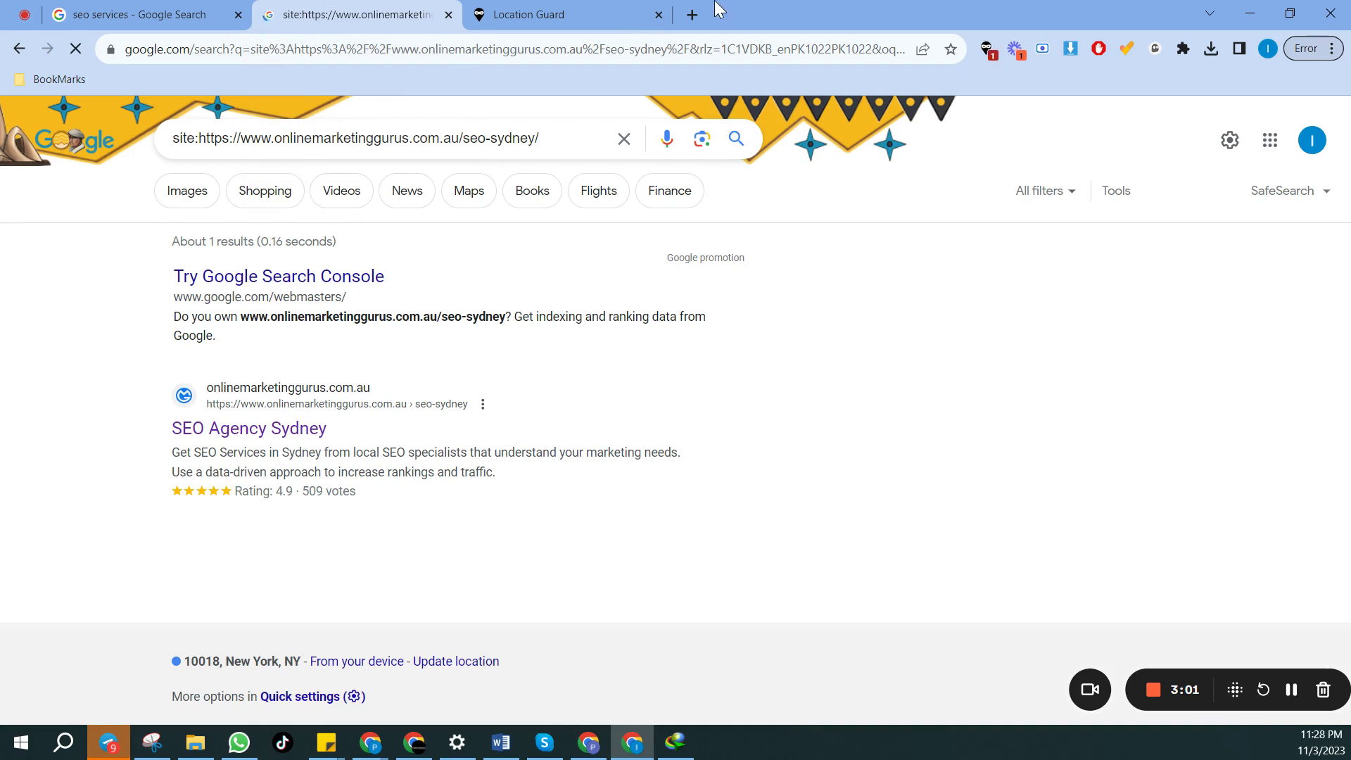
left_click(736, 140)
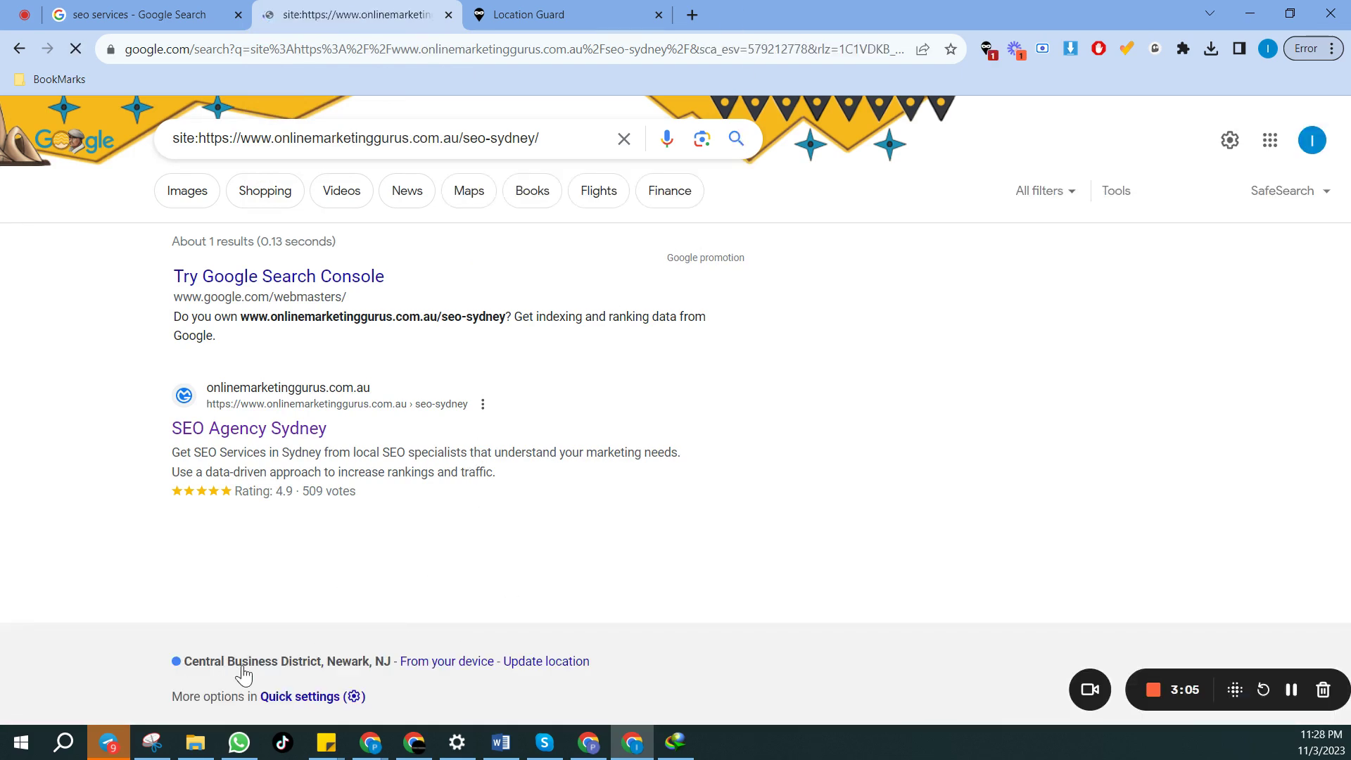
key("ctrl+shift+Tab")
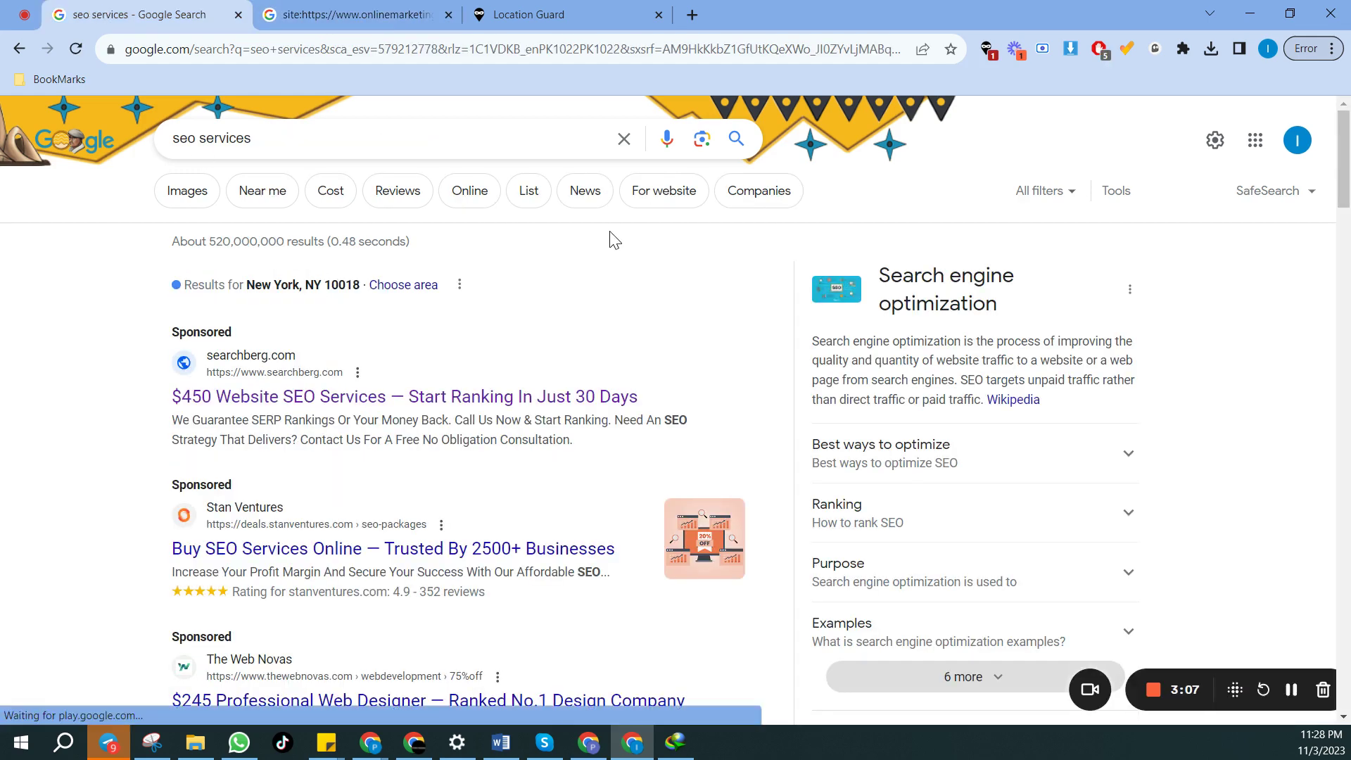
left_click(736, 142)
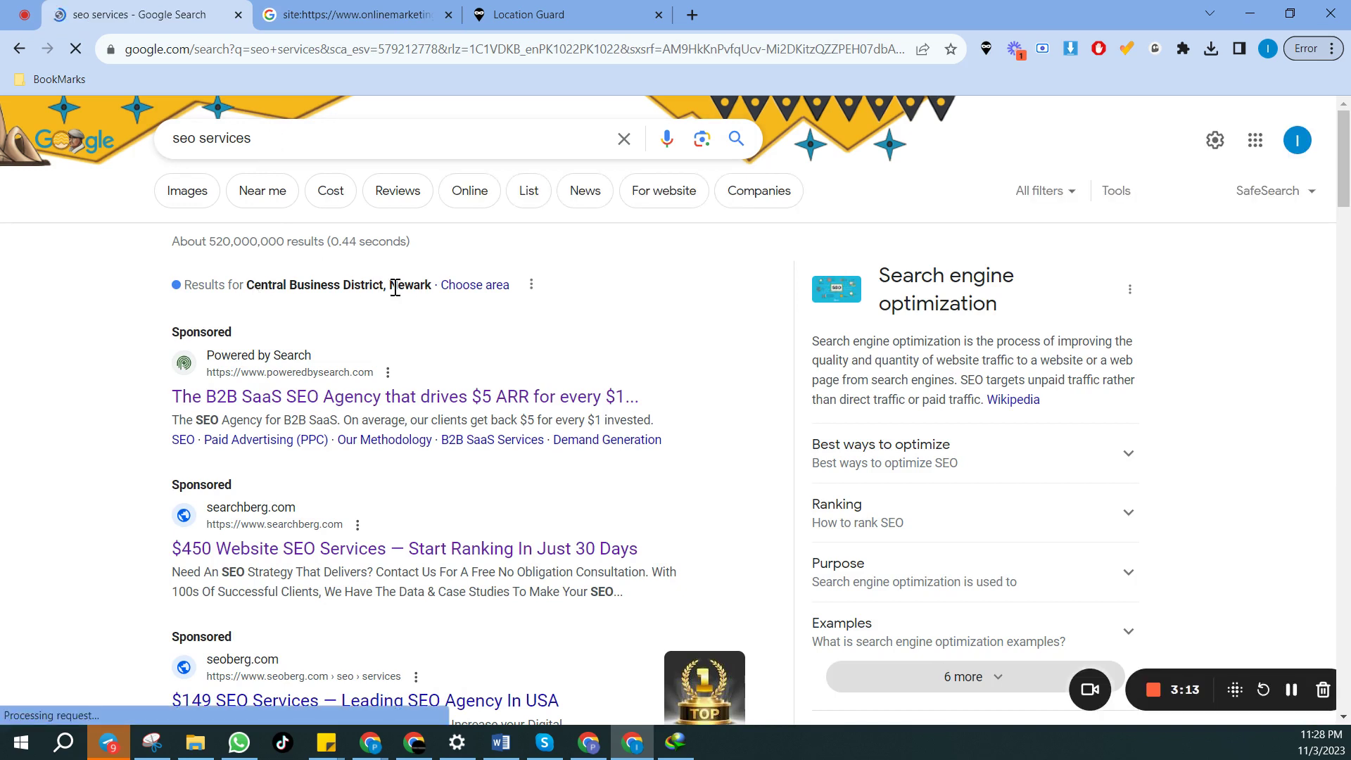
left_click_drag(390, 285, 427, 284)
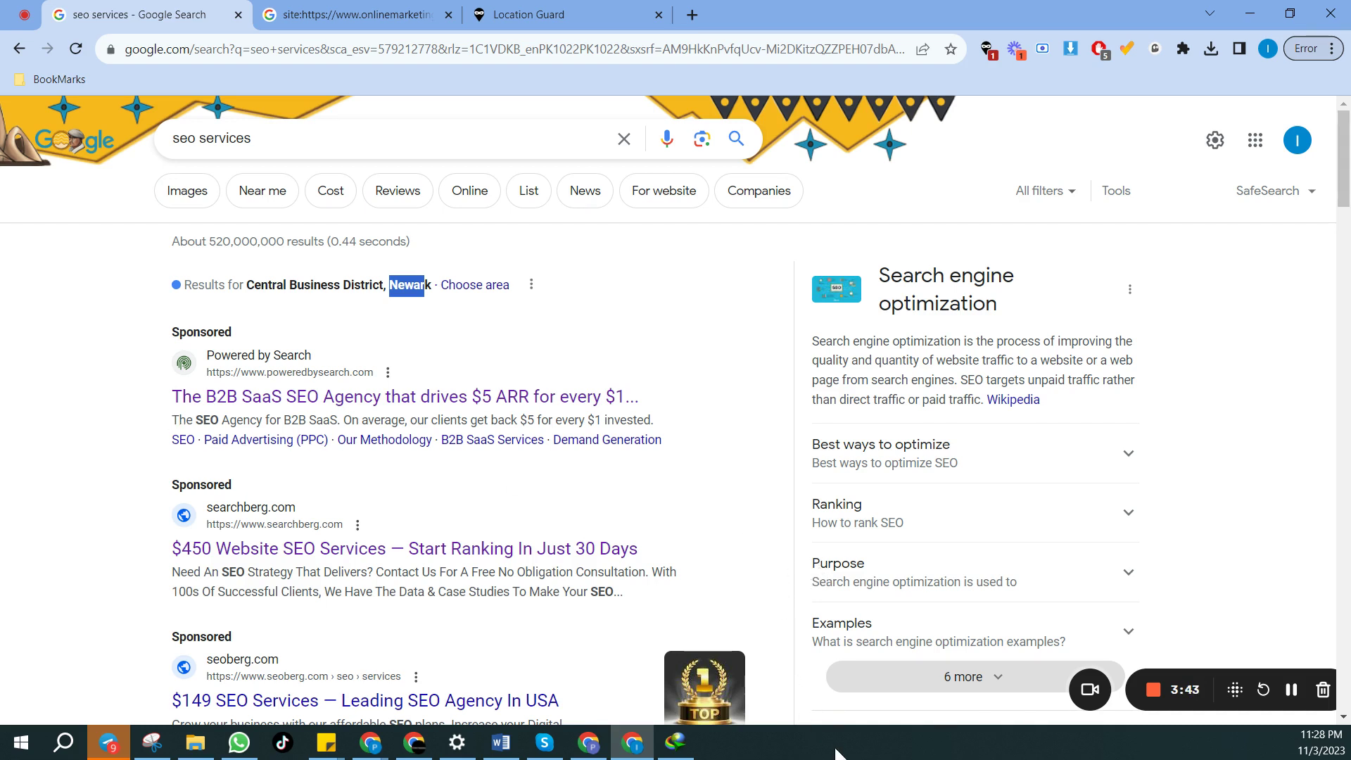
left_click(560, 15)
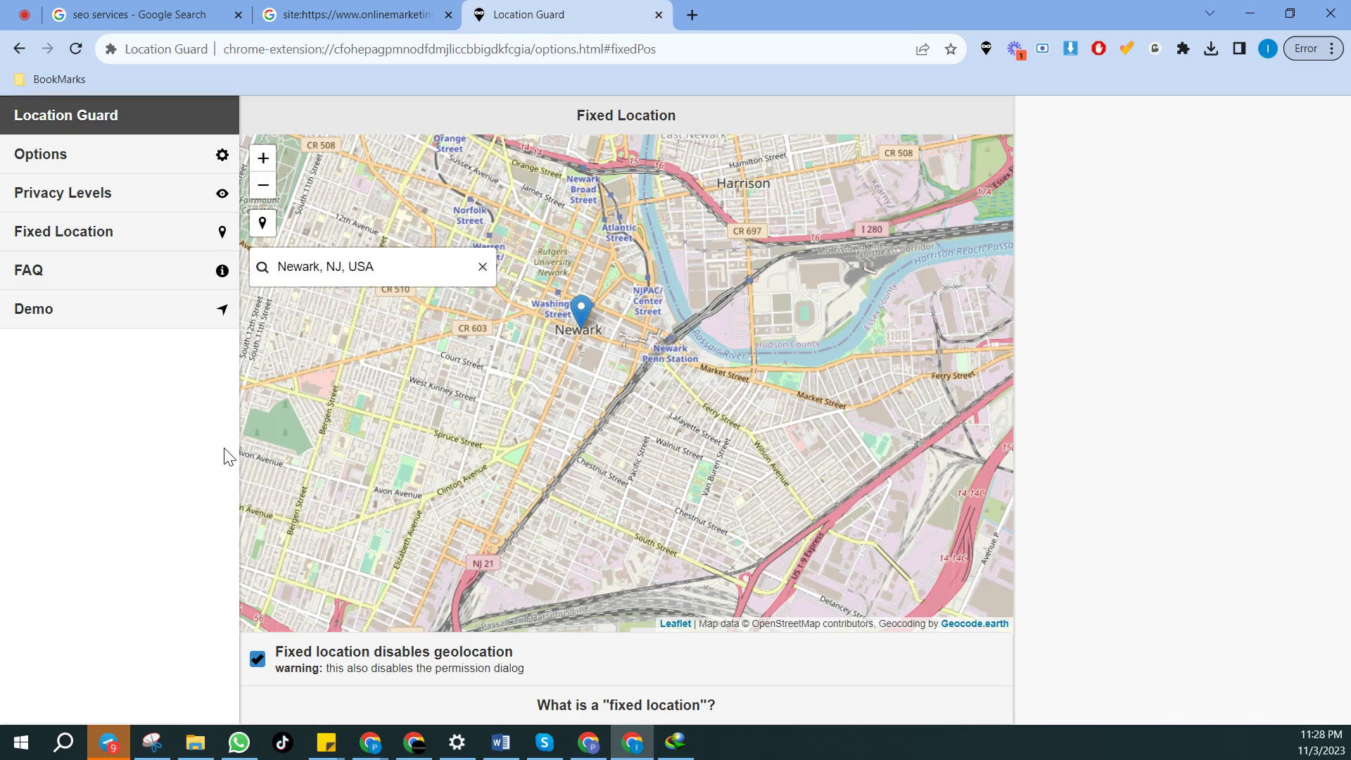
left_click(197, 14)
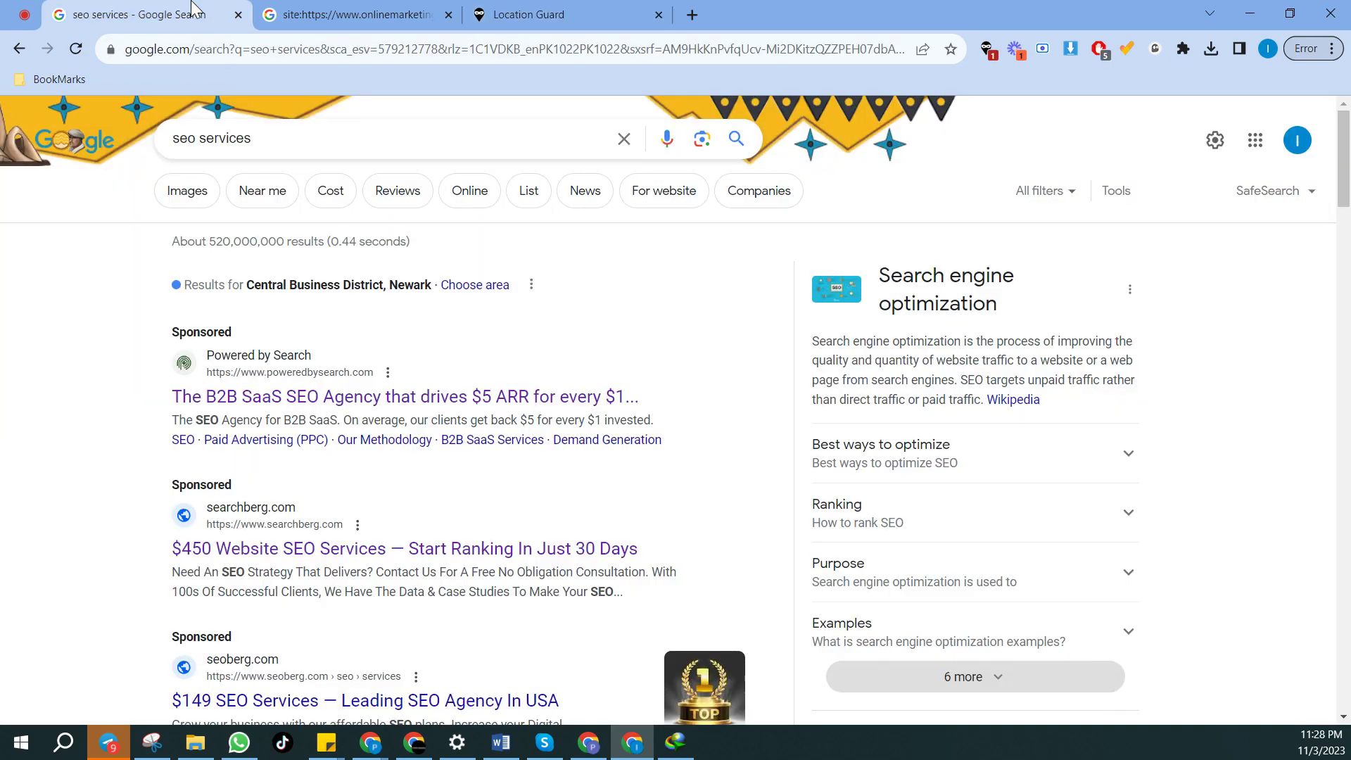